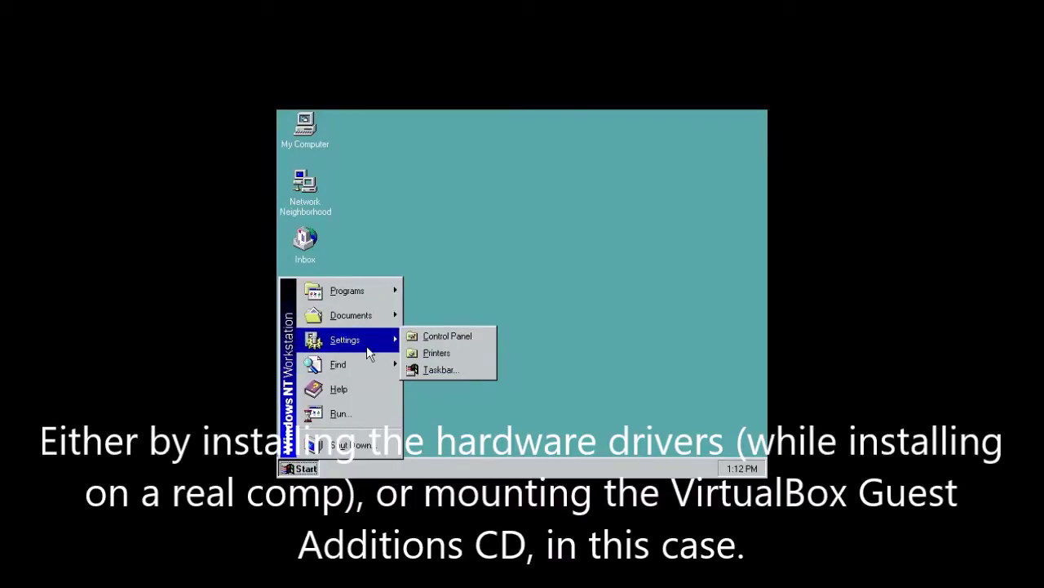
# - Clear the Start menu and desktop context menu from the guest desktop
pyautogui.click(472, 214)
pyautogui.rightClick(458, 206)
pyautogui.click(448, 125)
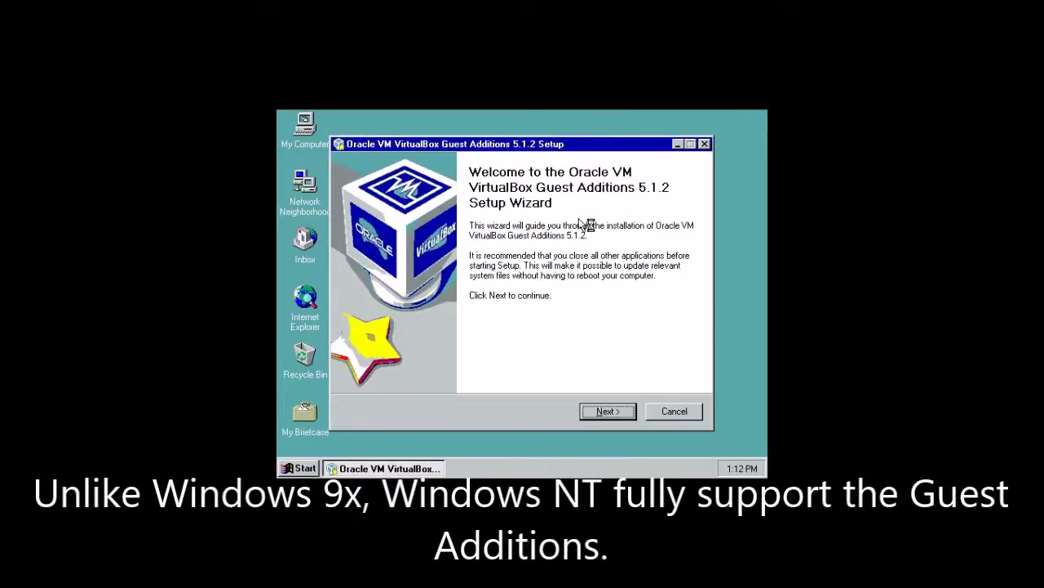
# - Install Guest Additions 5.1.2 to the default folder despite the SP6 warning, then reboot
pyautogui.click(598, 411)
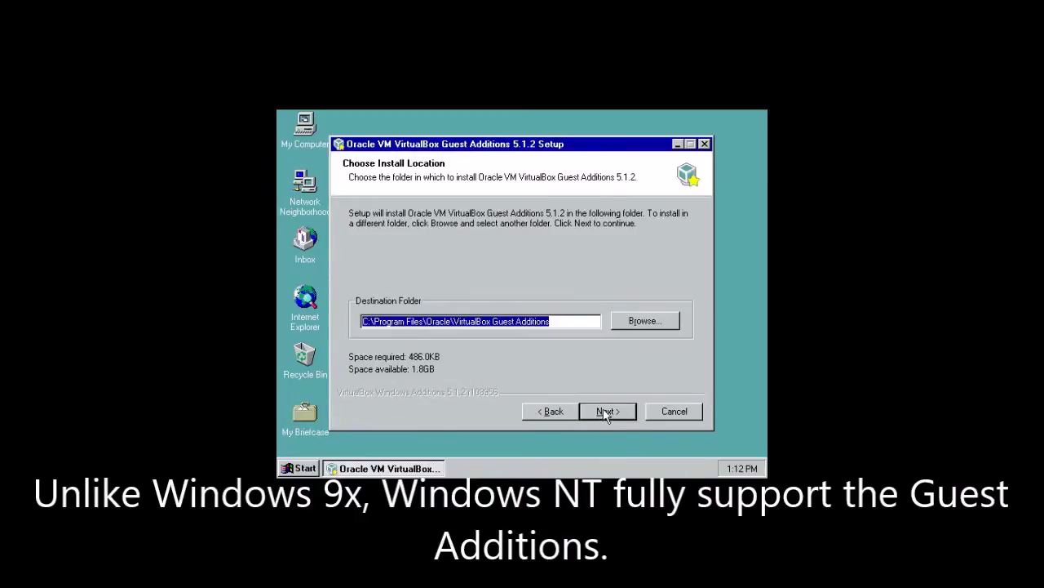
pyautogui.click(603, 411)
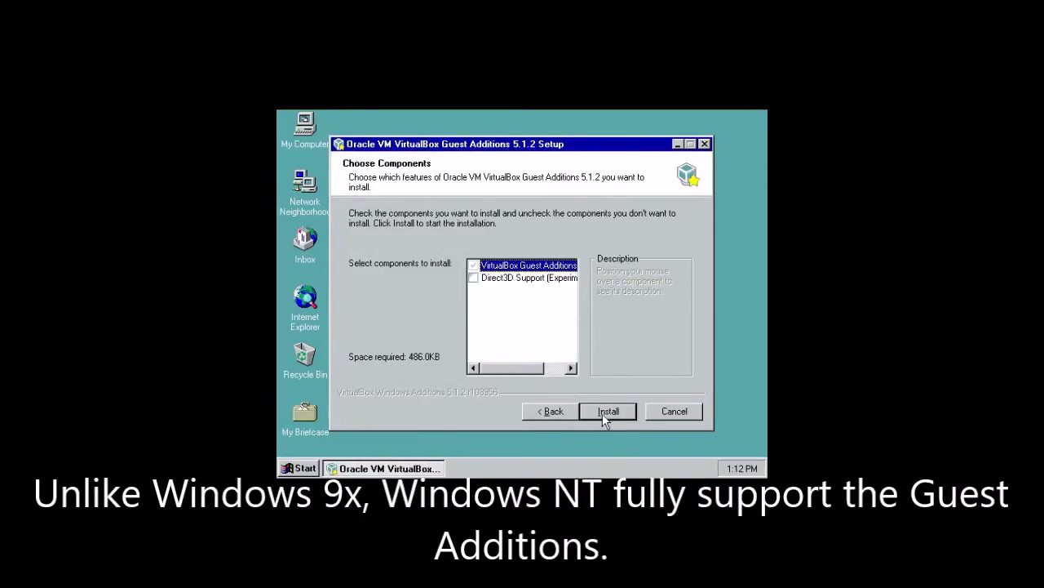
pyautogui.click(602, 413)
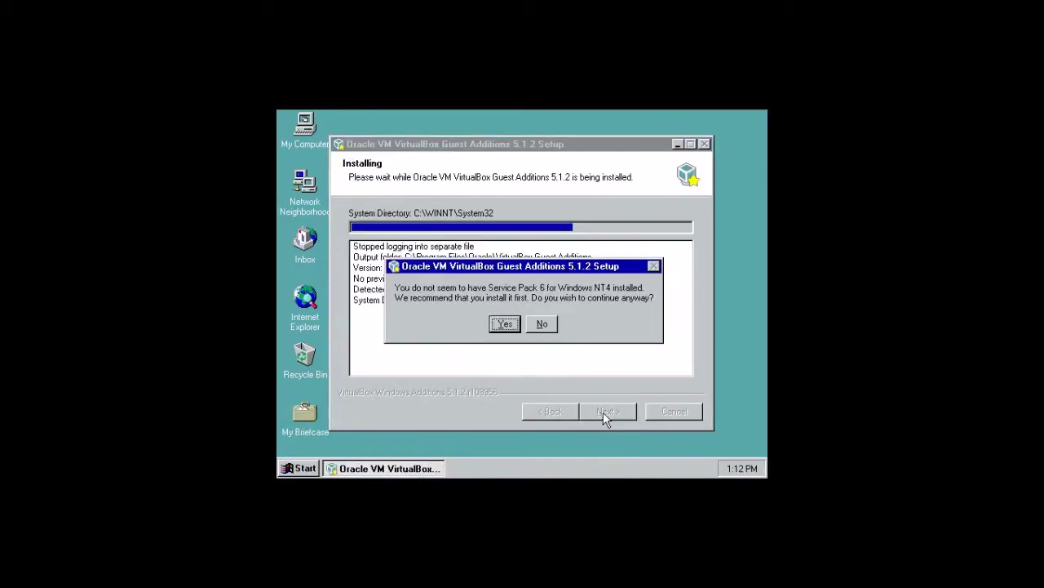
pyautogui.click(506, 324)
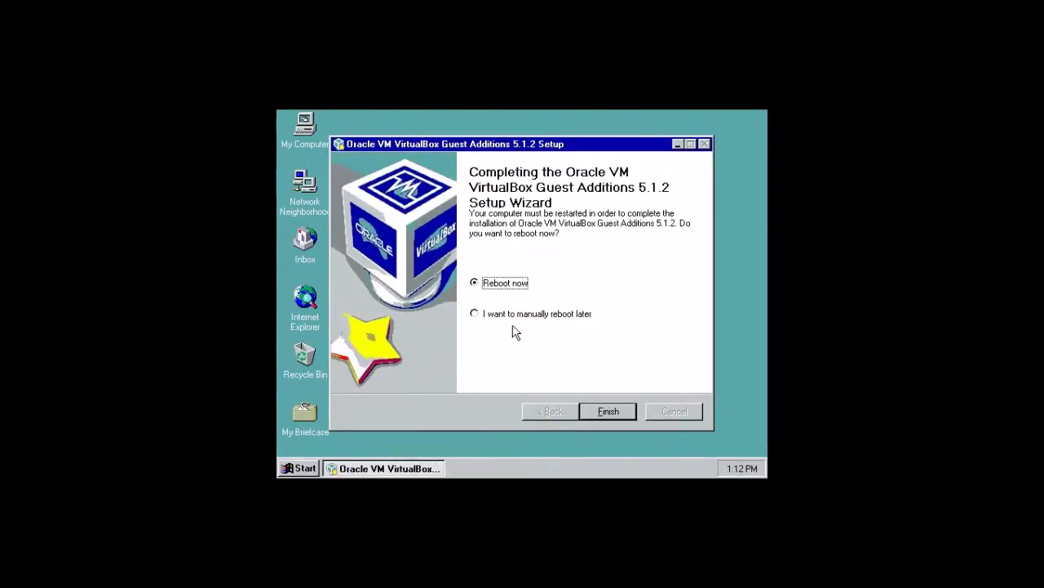
pyautogui.click(626, 416)
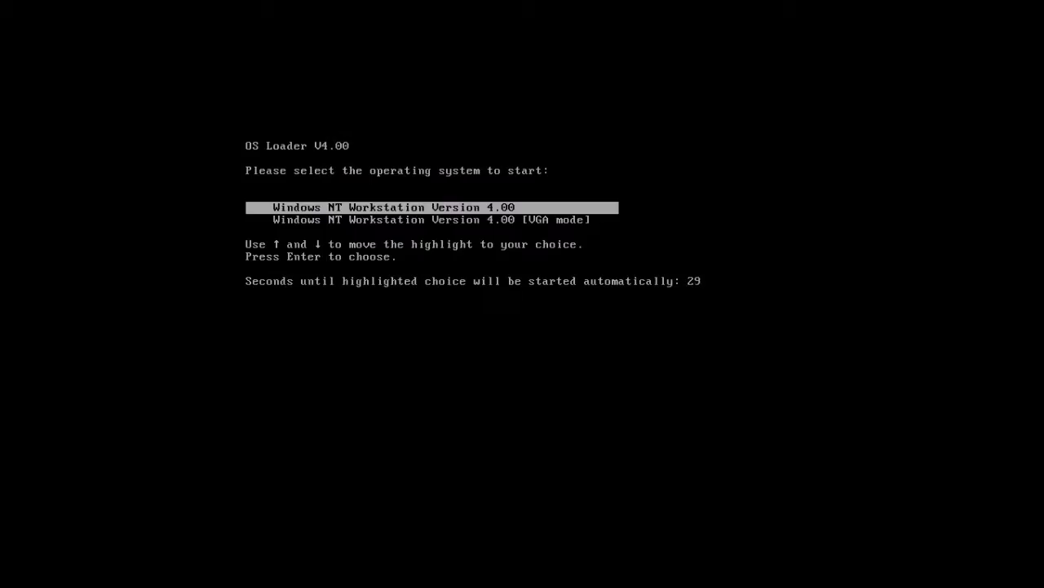
# - Boot the default Windows NT entry and log on as Administrator with the password
pyautogui.press('Return')
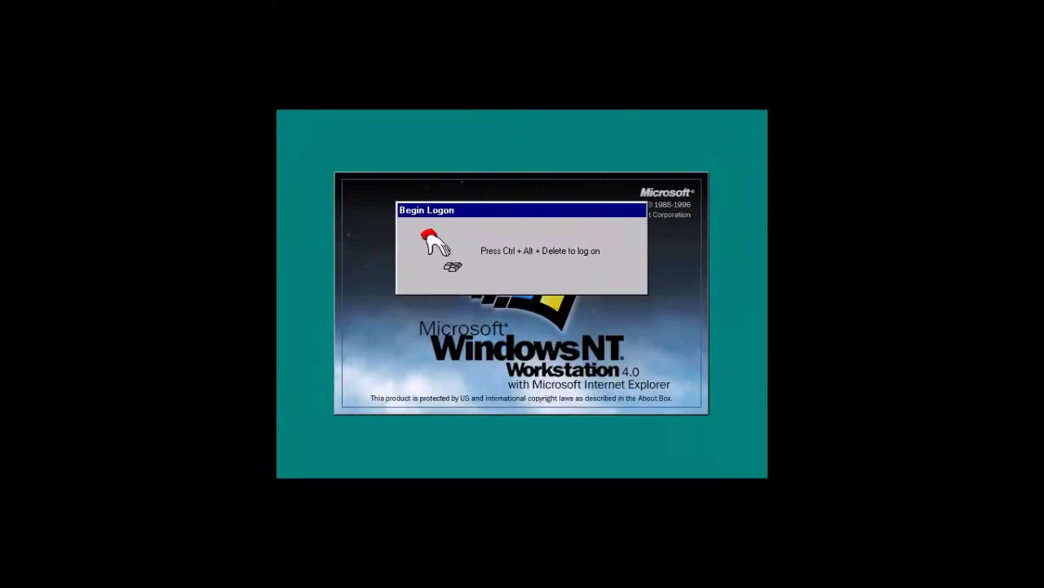
pyautogui.hotkey('ctrl', 'alt', 'Delete')
pyautogui.write('****')
pyautogui.press('Return')
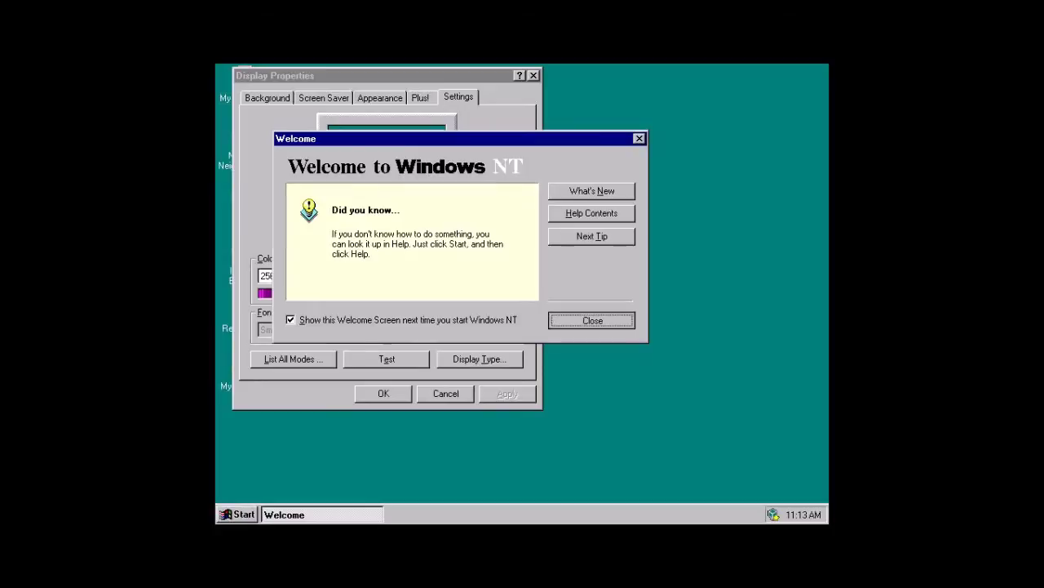
# - Close Welcome and set the display to True Color at 1024 by 768, keeping the settings
pyautogui.press('Return')
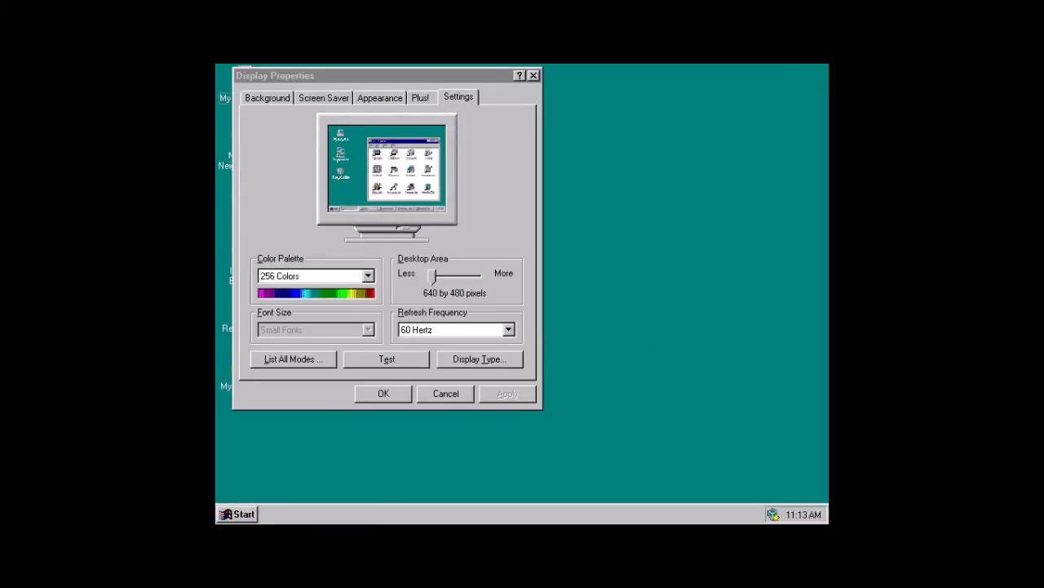
pyautogui.hotkey('alt', 'Down')
pyautogui.press('Down')
pyautogui.press('Down')
pyautogui.press('Down')
pyautogui.press('Return')
pyautogui.press('Tab')
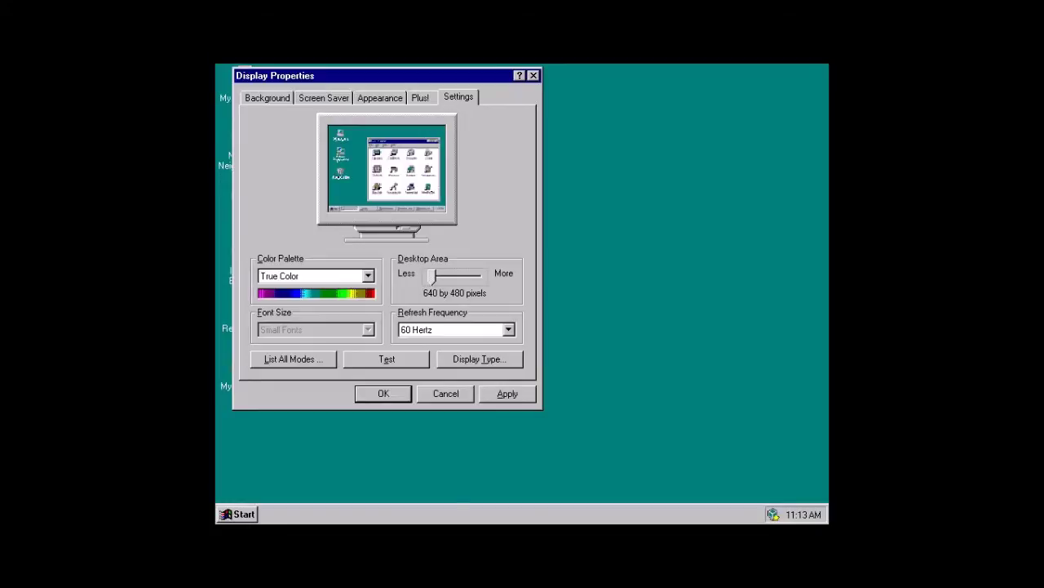
pyautogui.press('Right')
pyautogui.press('Right')
pyautogui.press('Right')
pyautogui.press('Left')
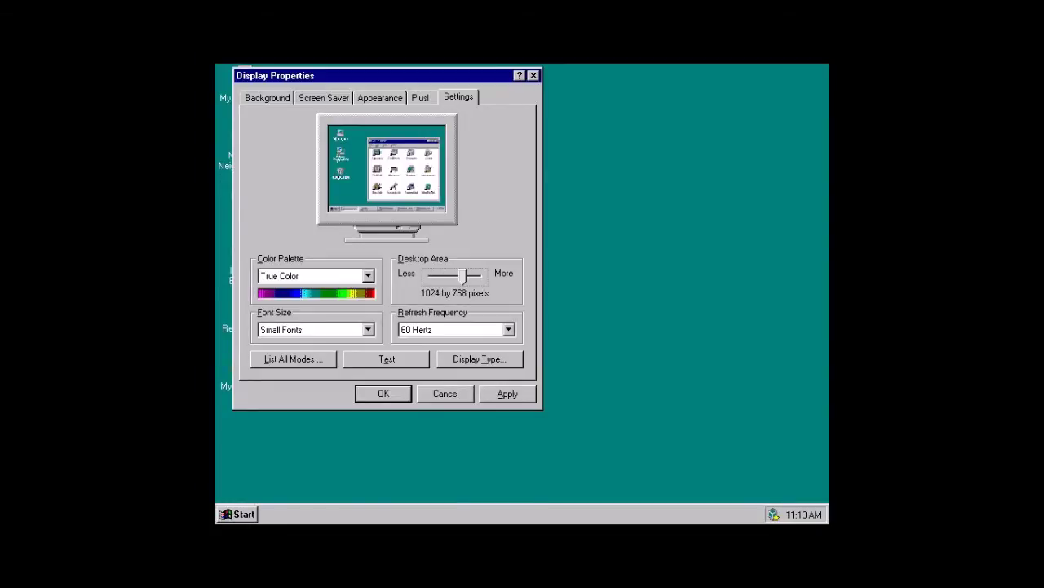
pyautogui.press('Return')
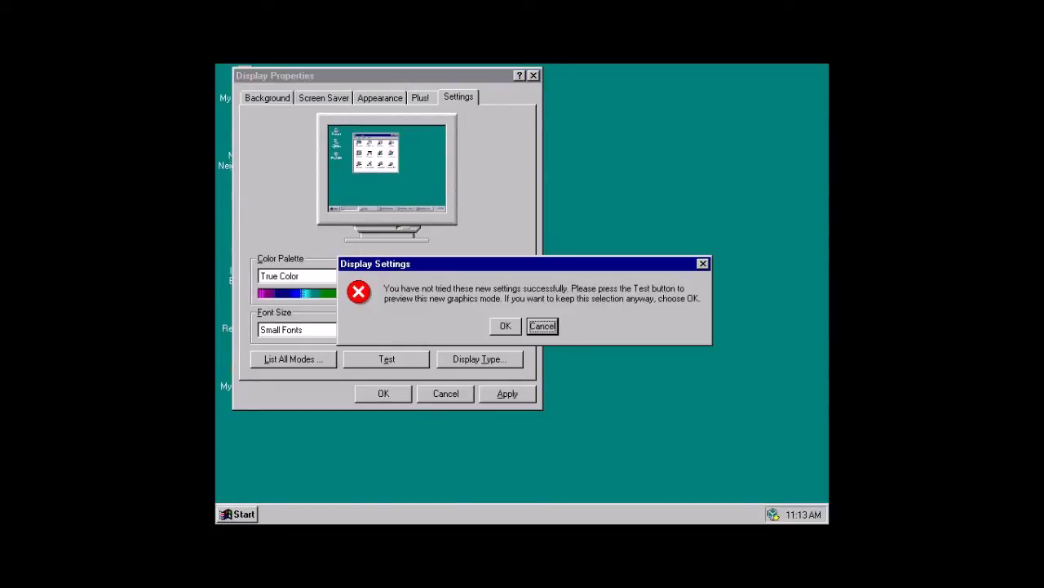
pyautogui.press('Left')
pyautogui.press('Return')
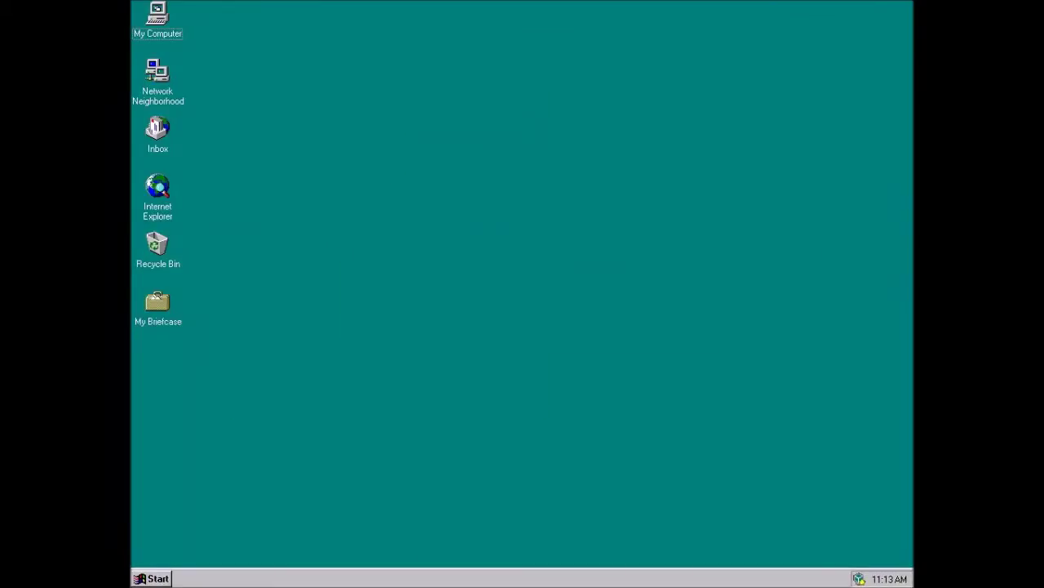
# - Open My Computer, peek at drive C:, turn on its toolbar and maximize it
pyautogui.moveTo(435, 356); pyautogui.dragTo(235, 247)
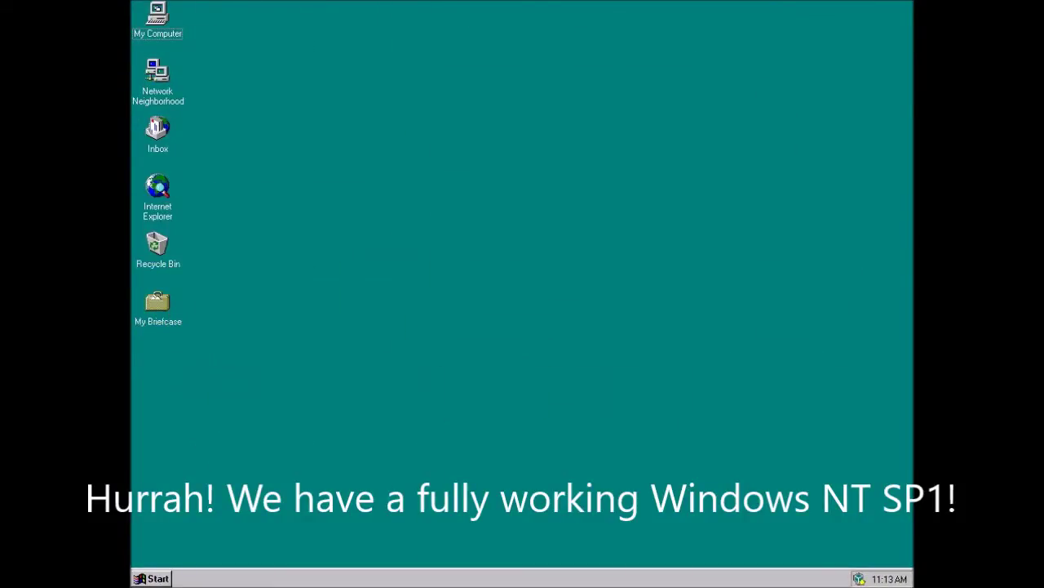
pyautogui.rightClick(364, 304)
pyautogui.press('Escape')
pyautogui.doubleClick(157, 17)
pyautogui.moveTo(245, 8); pyautogui.dragTo(353, 74)
pyautogui.doubleClick(275, 123)
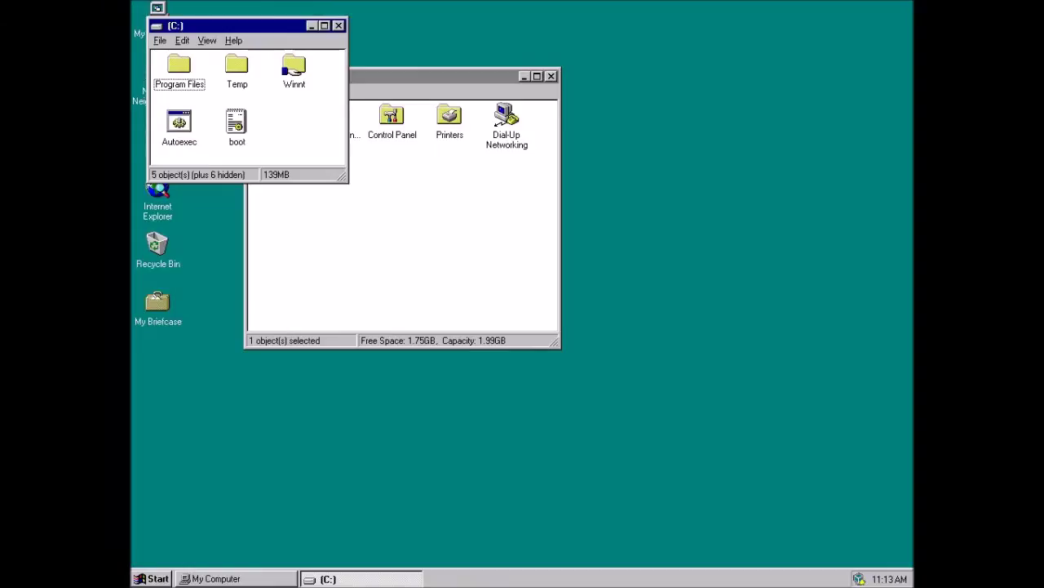
pyautogui.hotkey('alt', 'F4')
pyautogui.hotkey('alt', 'v')
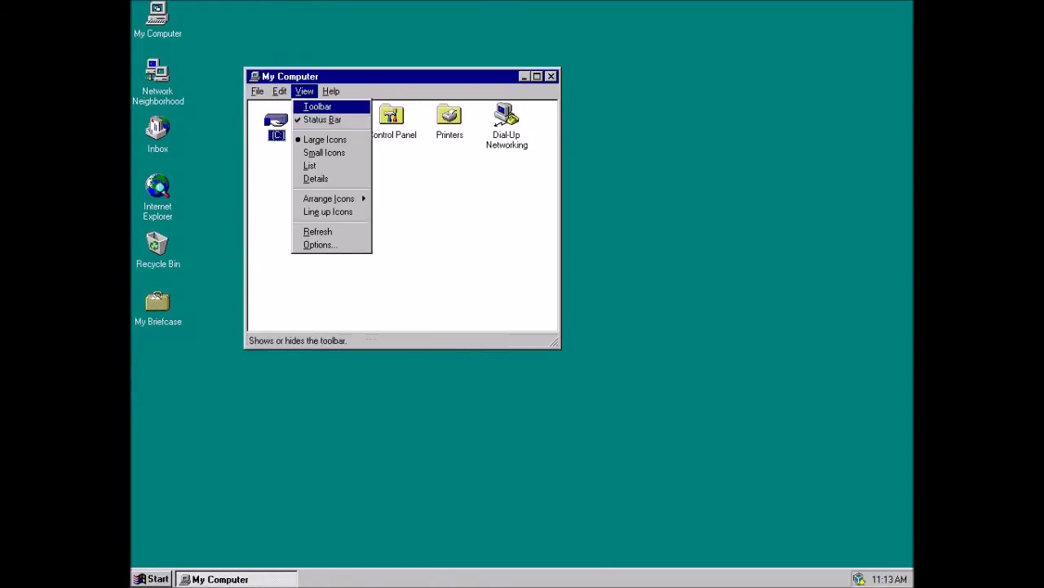
pyautogui.press('Return')
pyautogui.hotkey('alt', 'space')
pyautogui.press('x')
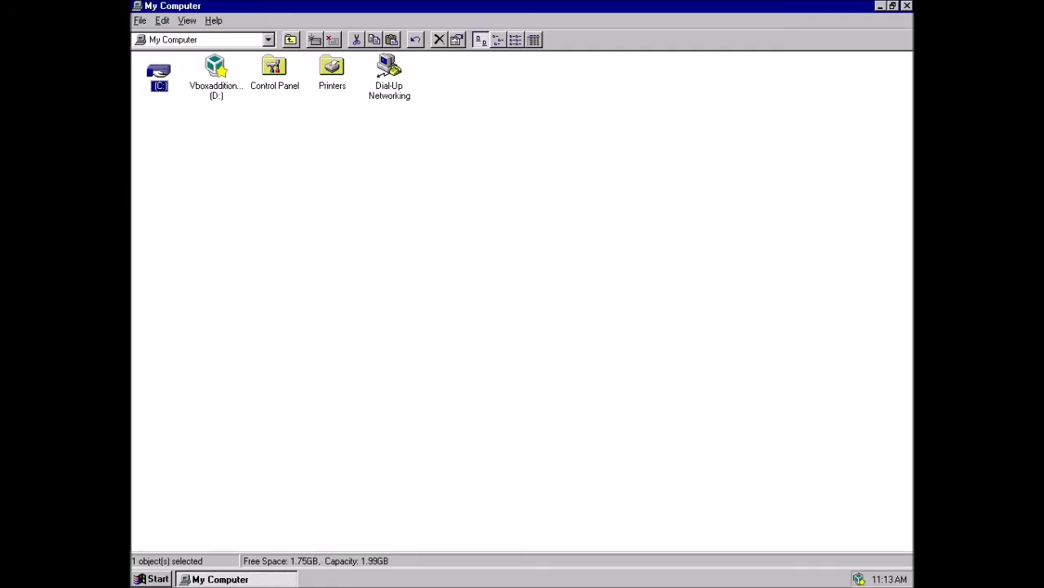
# - View System Properties (version 4.00.1381), then close it and My Computer
pyautogui.rightClick(558, 157)
pyautogui.click(576, 252)
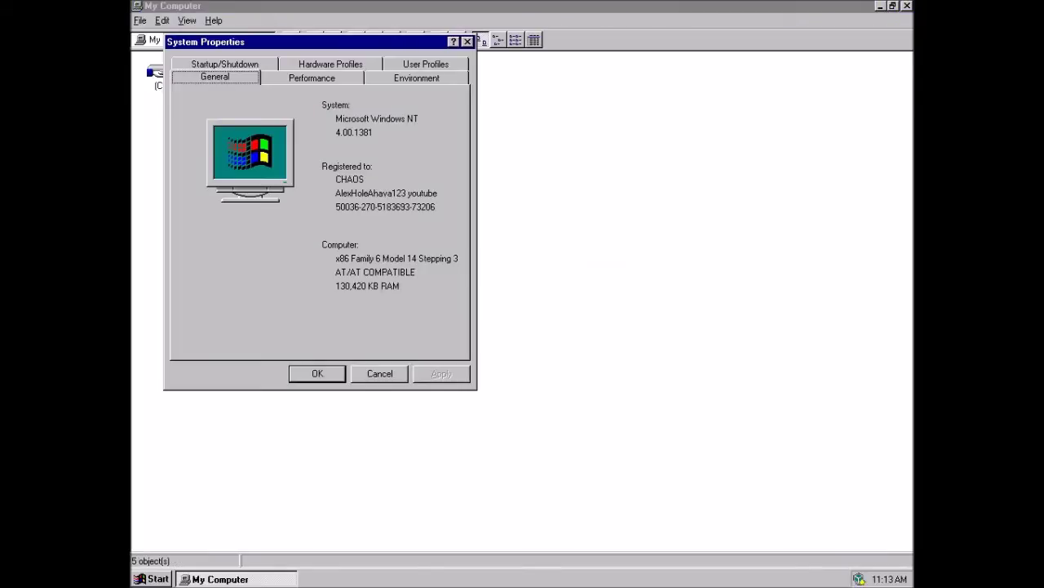
pyautogui.hotkey('alt', 'Tab')
pyautogui.hotkey('alt', 'F4')
pyautogui.hotkey('alt', 'space')
pyautogui.press('m')
pyautogui.press('Right')
pyautogui.press('Right')
pyautogui.press('Right')
pyautogui.press('Right')
pyautogui.press('Right')
pyautogui.press('Right')
pyautogui.press('Right')
pyautogui.press('Right')
pyautogui.press('Right')
pyautogui.press('Right')
pyautogui.press('Right')
pyautogui.press('Up')
pyautogui.press('Return')
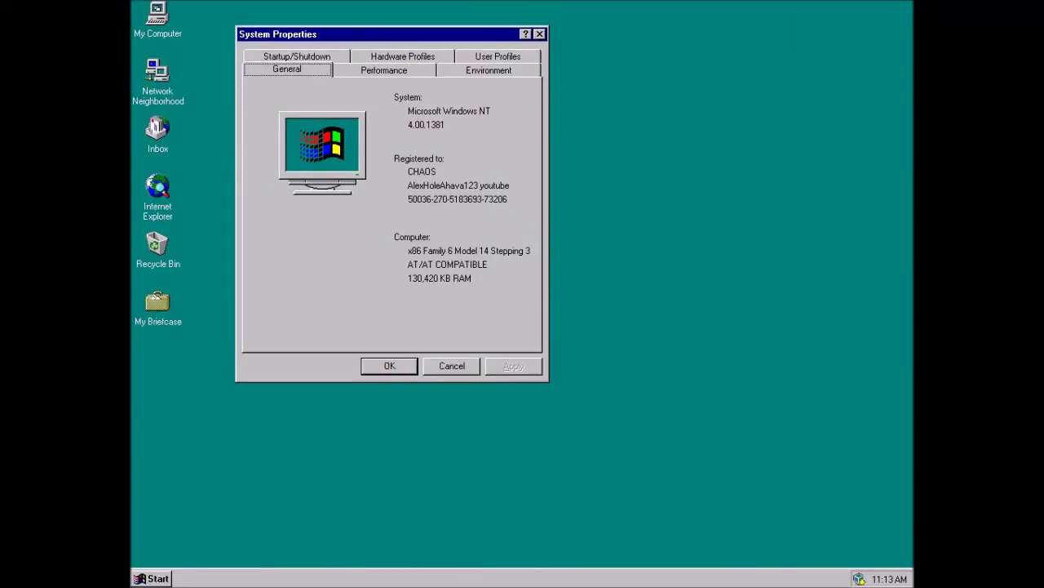
pyautogui.hotkey('alt', 'F4')
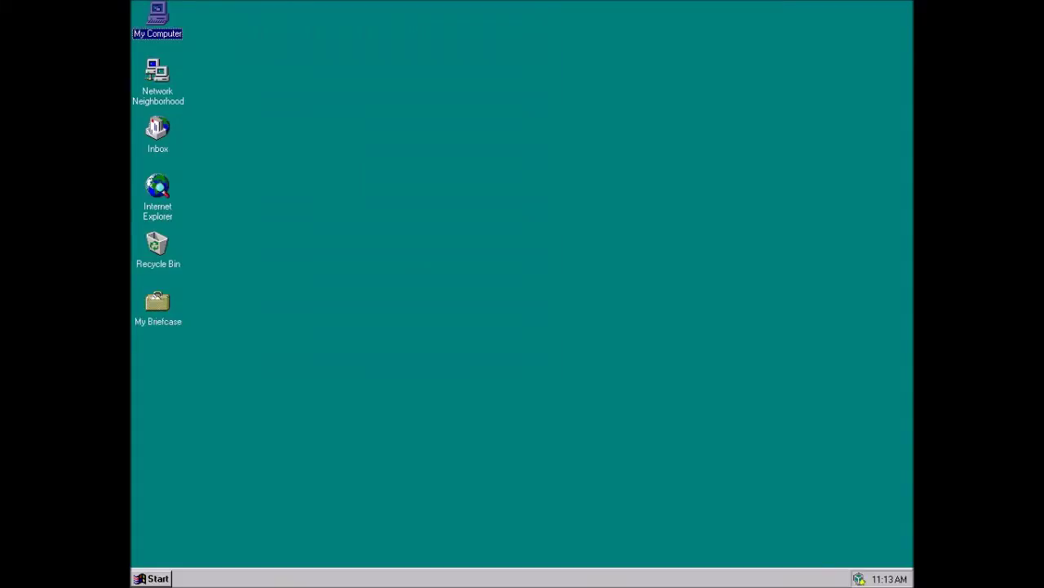
# - Open the mounted D: disc from My Computer
pyautogui.hotkey('ctrl', 'Escape')
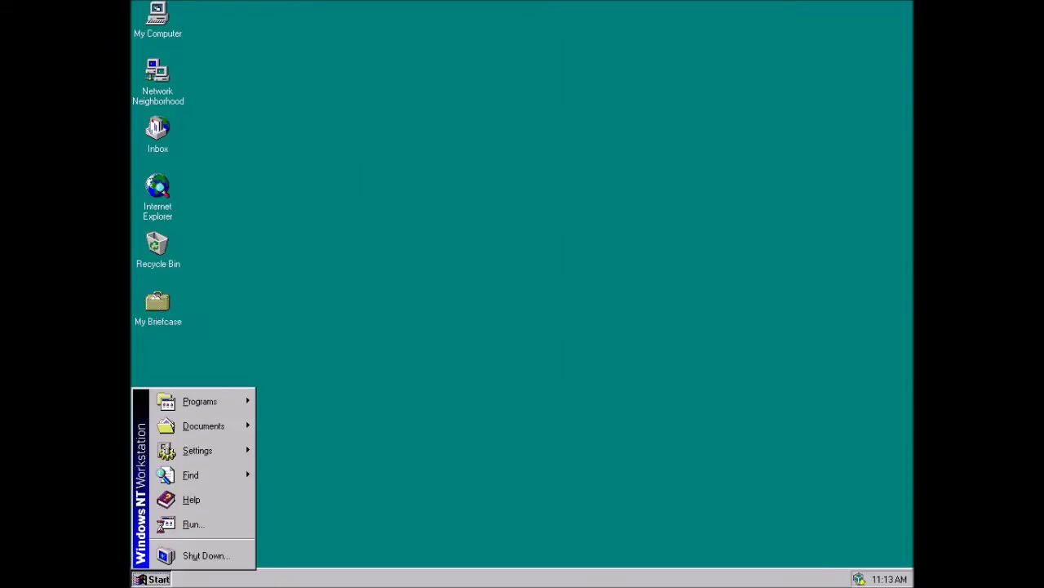
pyautogui.press('Escape')
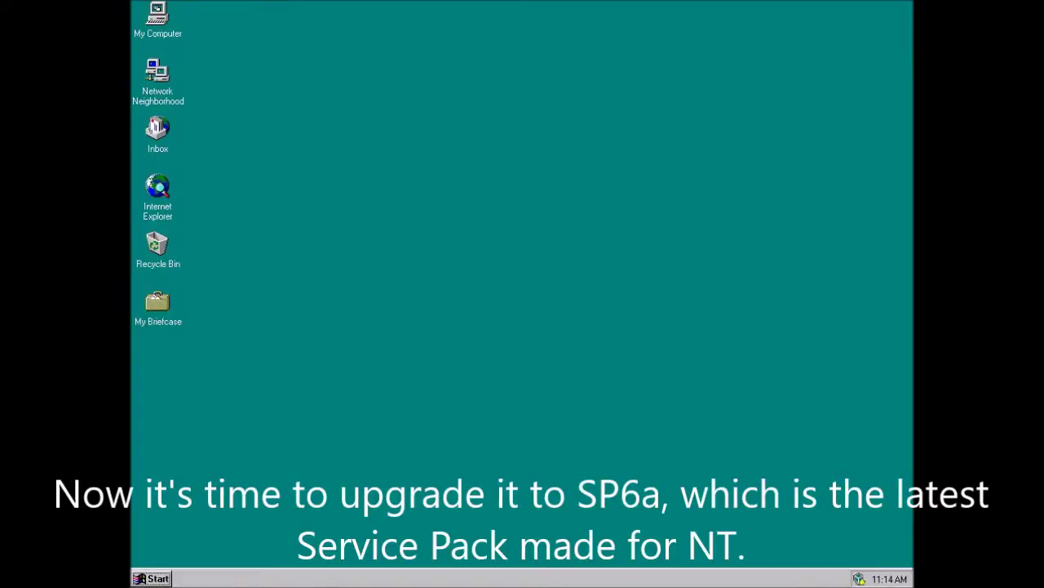
pyautogui.press('Return')
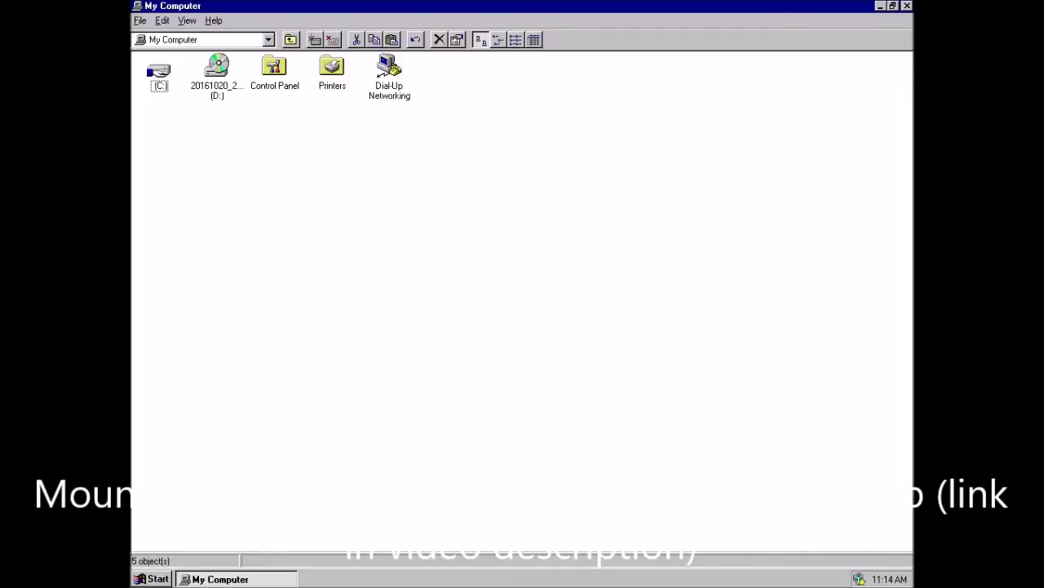
pyautogui.press('Right')
pyautogui.press('Return')
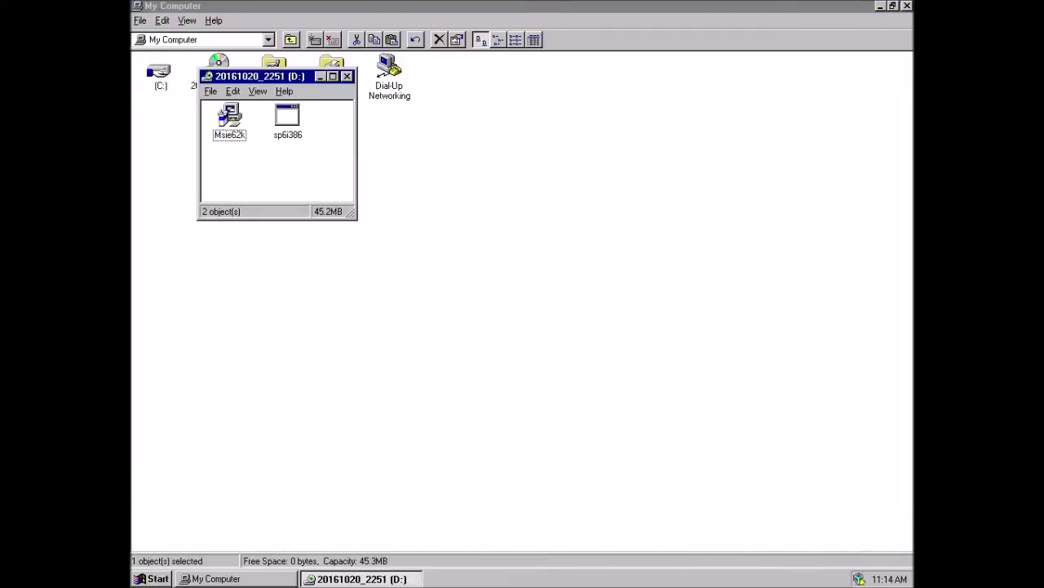
# - Run sp6i386, accept the licence, install Service Pack 6 and restart the guest
pyautogui.click(287, 122)
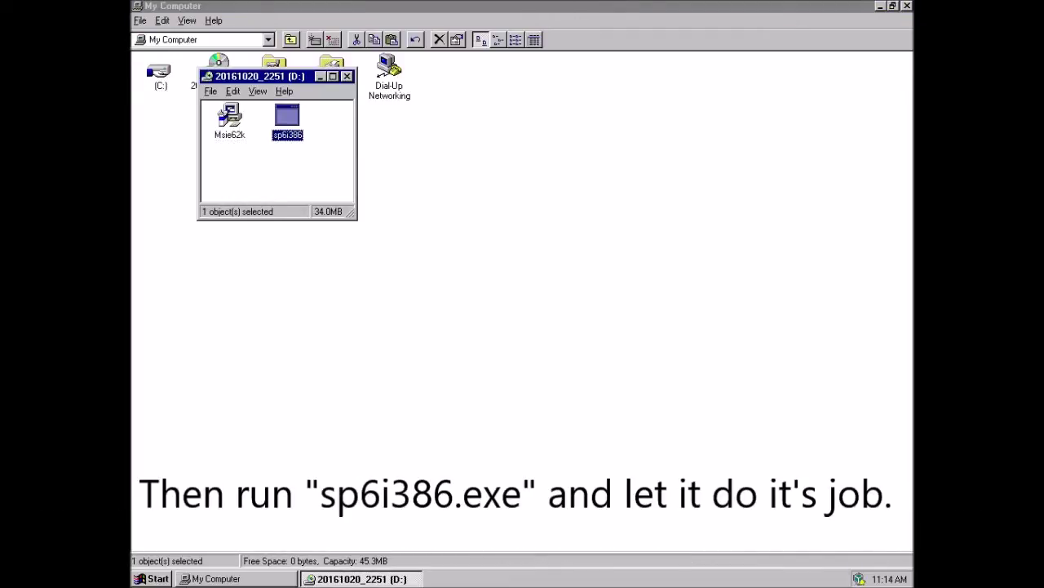
pyautogui.press('Return')
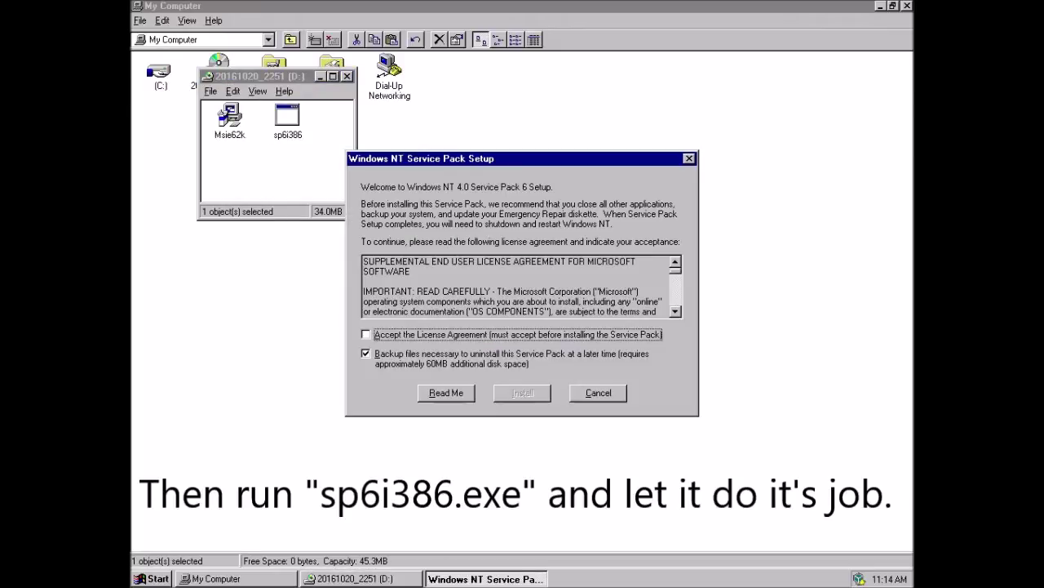
pyautogui.press('space')
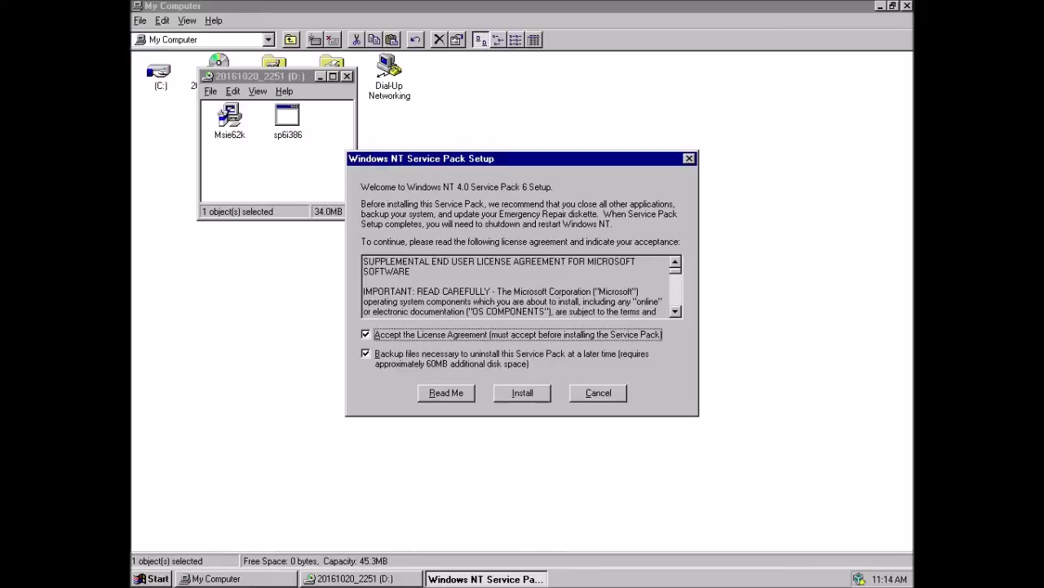
pyautogui.press('Return')
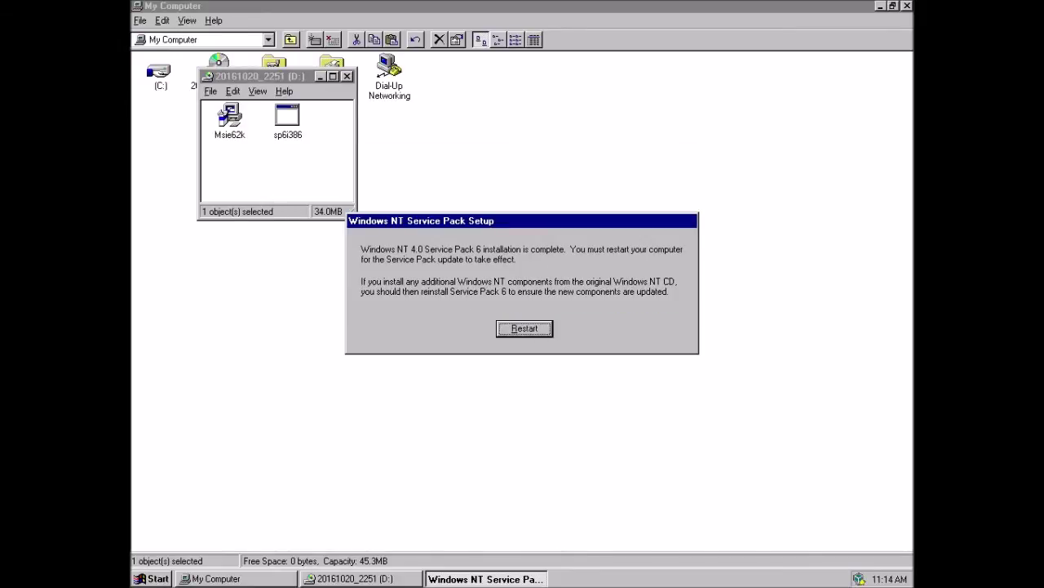
pyautogui.press('Return')
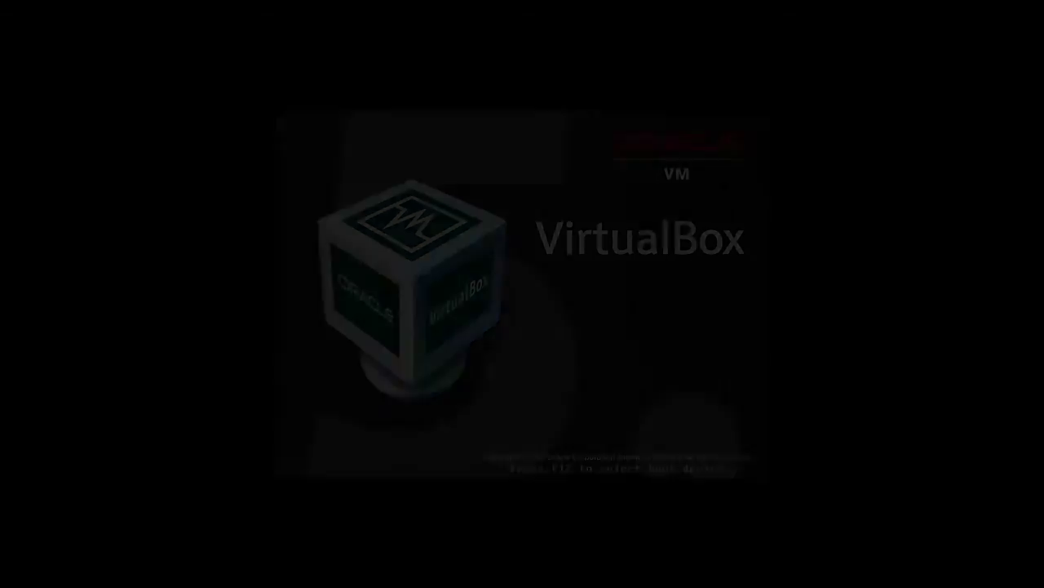
# - Boot Windows NT without the countdown and log on with the Administrator password
pyautogui.press('Return')
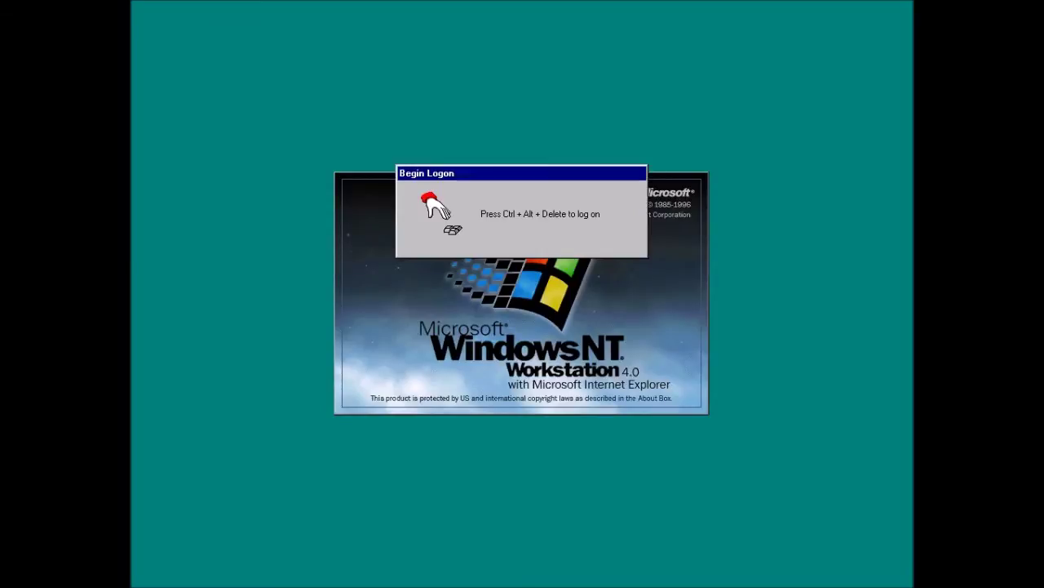
pyautogui.hotkey('ctrl', 'alt', 'Delete')
pyautogui.write('***')
pyautogui.press('Return')
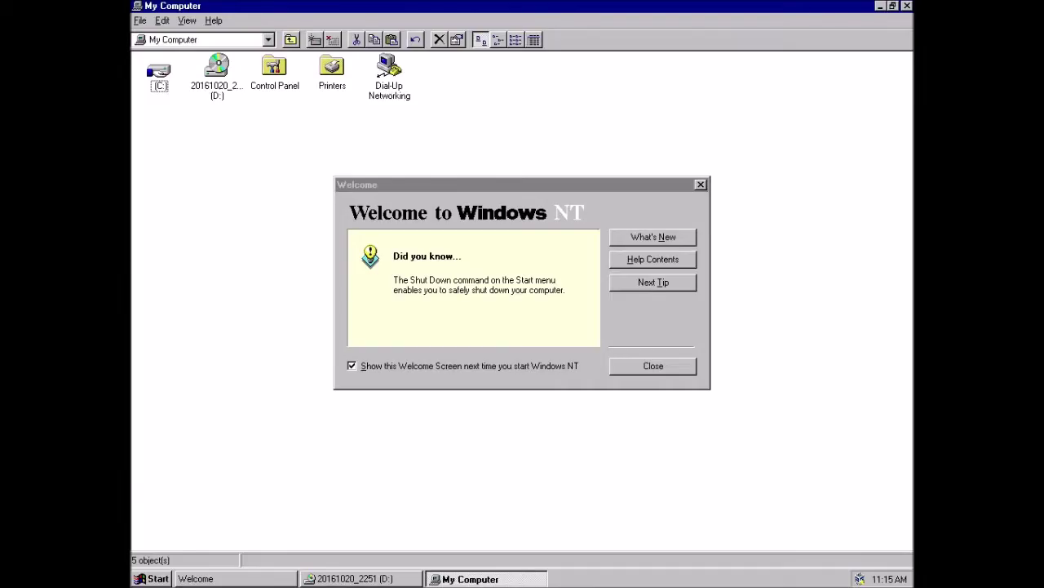
# - Disable the startup Welcome screen, close My Computer, and check System Properties
pyautogui.click(351, 366)
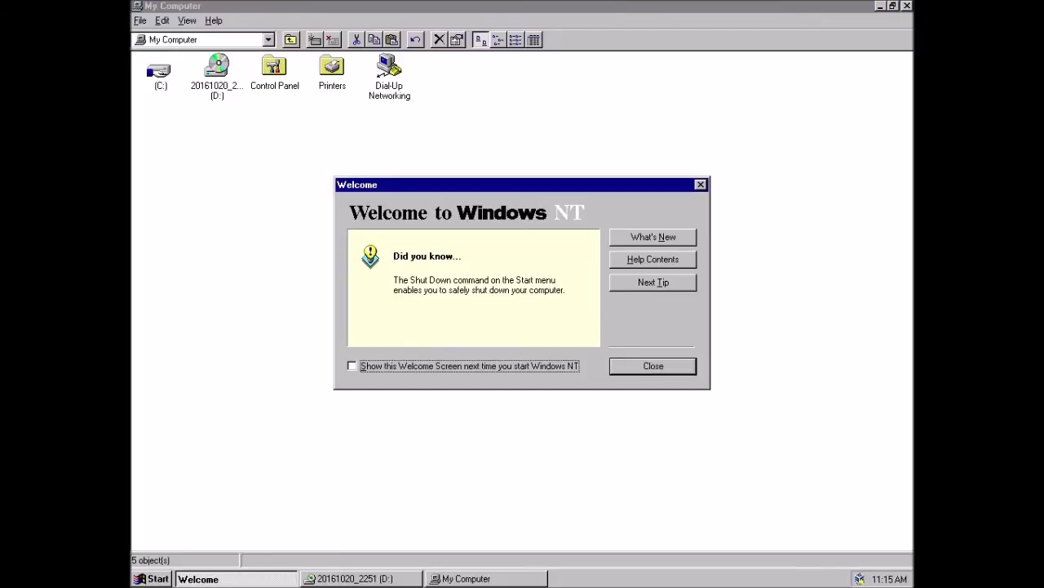
pyautogui.press('Escape')
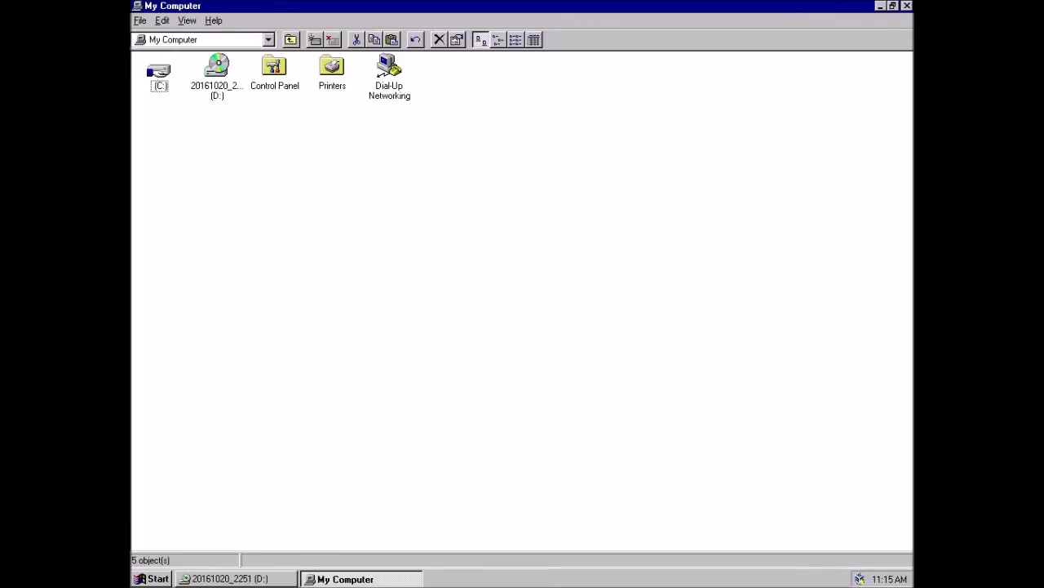
pyautogui.hotkey('alt', 'F4')
pyautogui.hotkey('alt', 'F4')
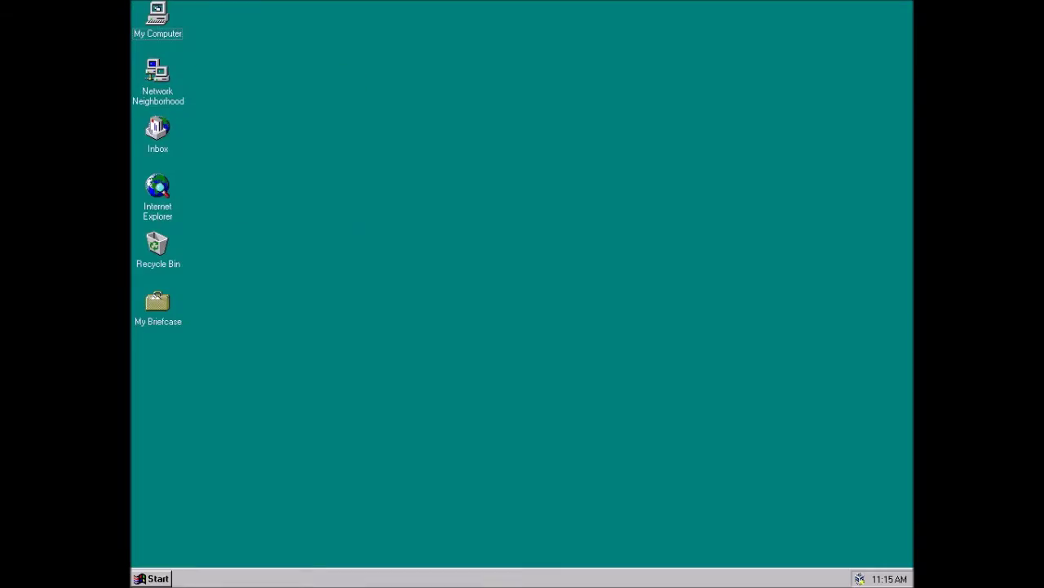
pyautogui.hotkey('shift', 'F10')
pyautogui.press('Down')
pyautogui.press('Down')
pyautogui.press('Down')
pyautogui.press('Down')
pyautogui.press('Down')
pyautogui.press('Down')
pyautogui.press('Down')
pyautogui.press('Down')
pyautogui.press('Return')
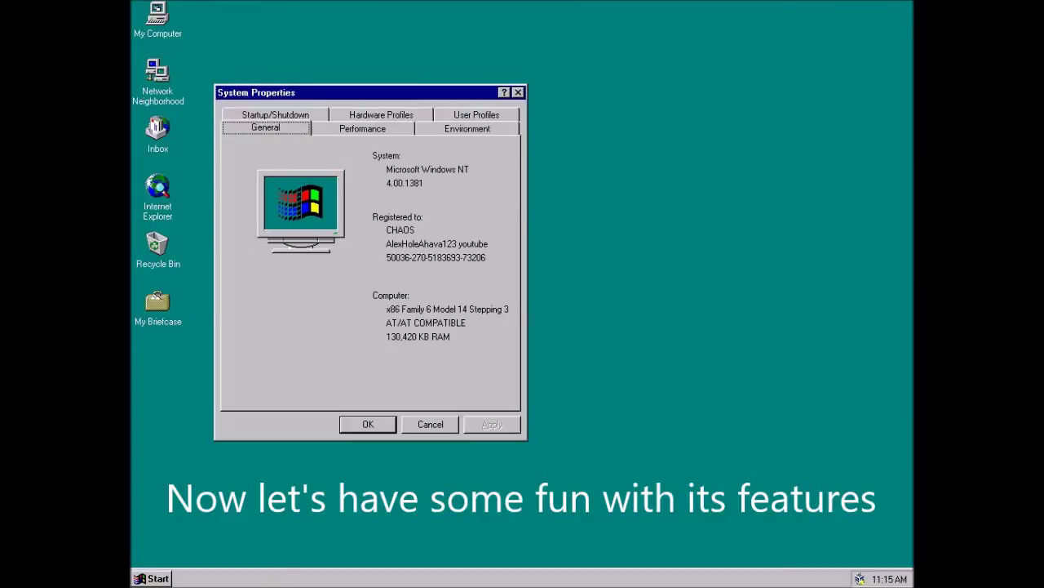
pyautogui.hotkey('alt', 'F4')
# - Run winver from Start > Run to confirm Service Pack 6a, then close it
pyautogui.hotkey('ctrl', 'Escape')
pyautogui.press('Up')
pyautogui.press('Up')
pyautogui.press('Return')
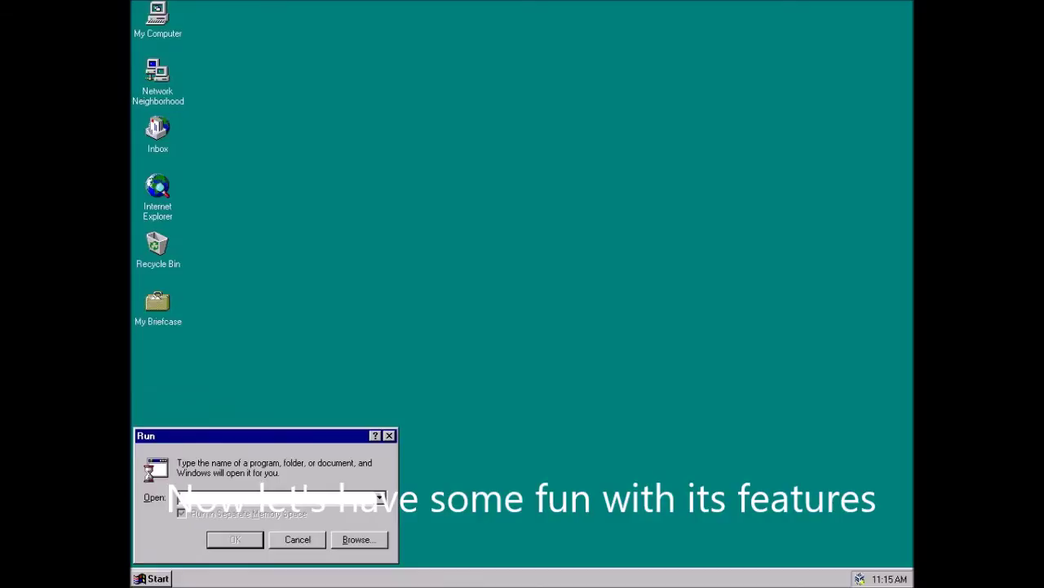
pyautogui.write('winver')
pyautogui.press('Return')
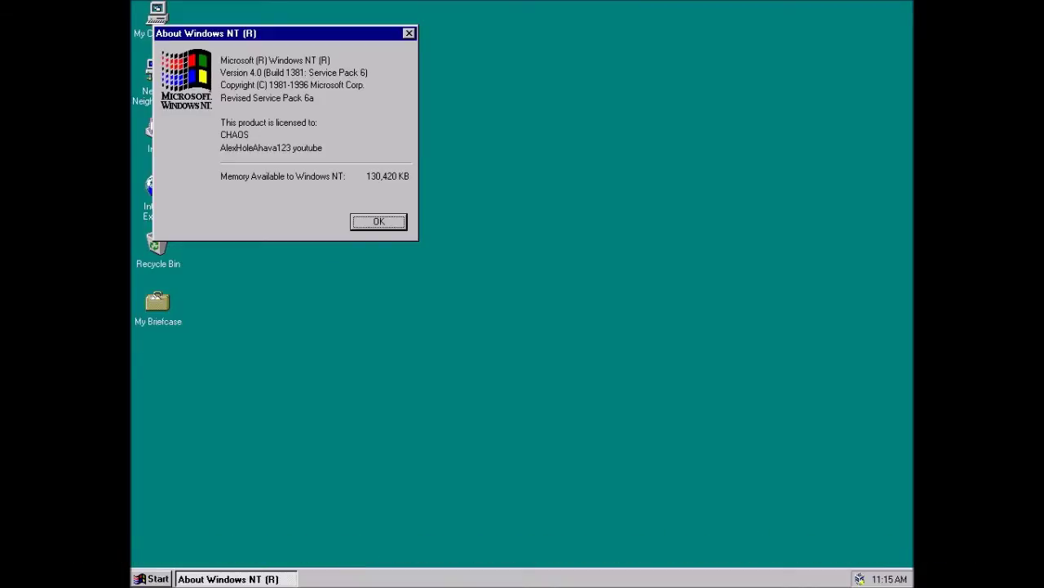
pyautogui.press('Return')
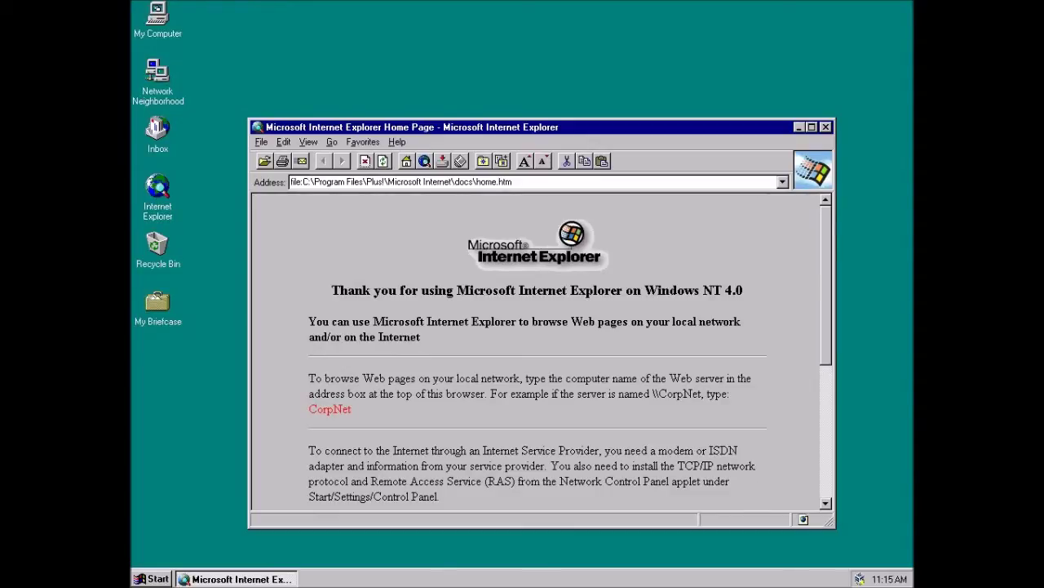
# - Maximize Internet Explorer and check its About Internet Explorer version information
pyautogui.hotkey('alt', 'space')
pyautogui.press('x')
pyautogui.hotkey('alt', 'h')
pyautogui.press('a')
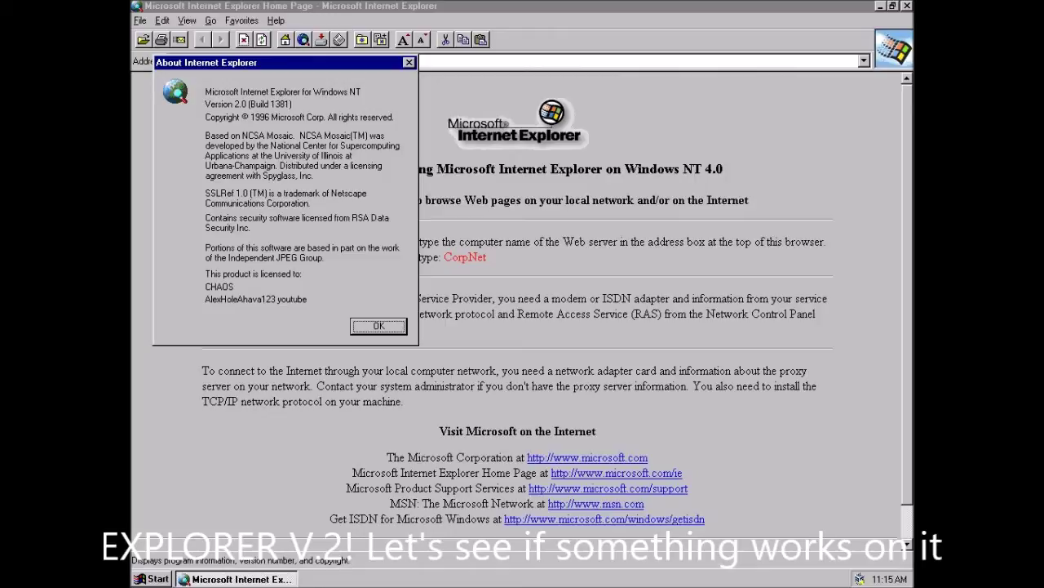
pyautogui.press('Return')
# - Enter google.com in the Address bar and load it
pyautogui.click(326, 60)
pyautogui.write('goo')
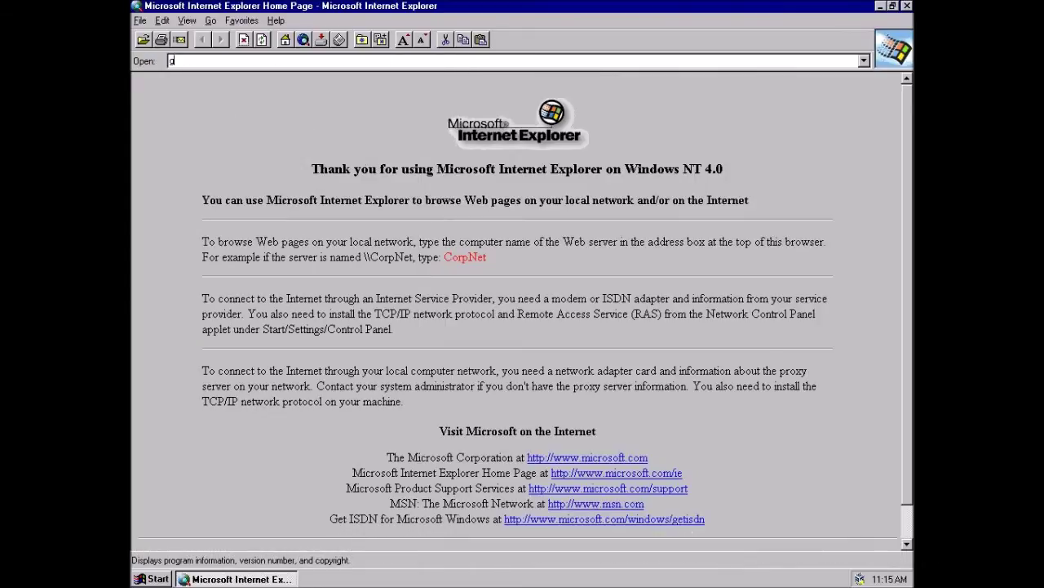
pyautogui.write('gle.com')
pyautogui.press('Return')
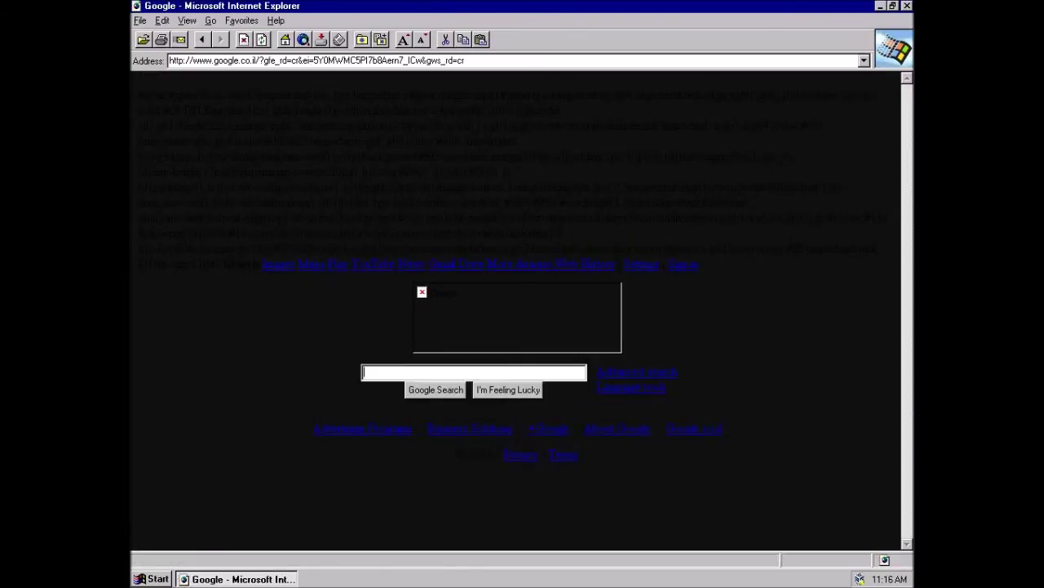
# - Type 'WOW! IT ACTUALLY WORKS!' into Google's search box, then delete it
pyautogui.write('WO')
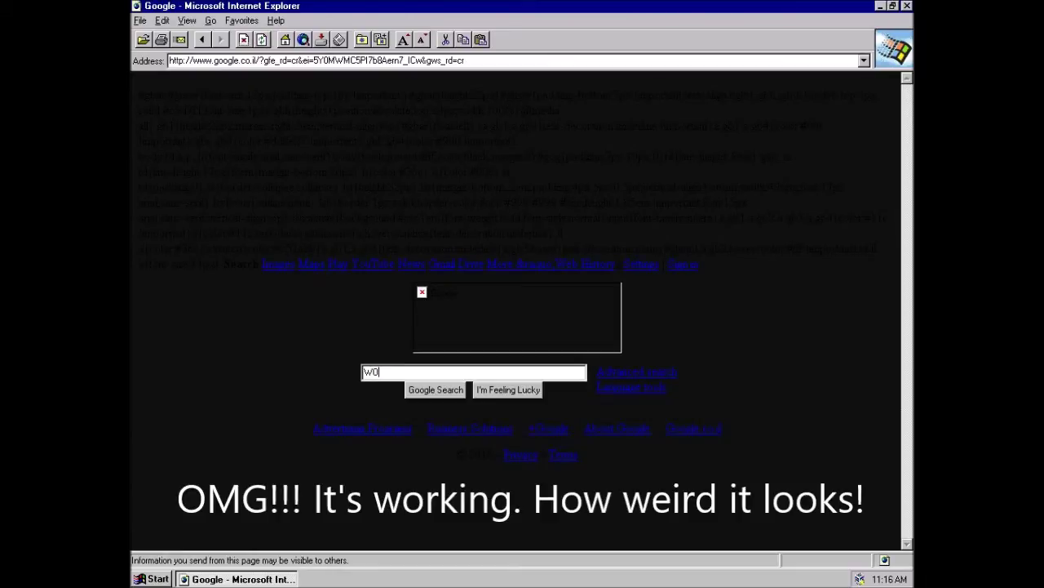
pyautogui.write('W! IT AC')
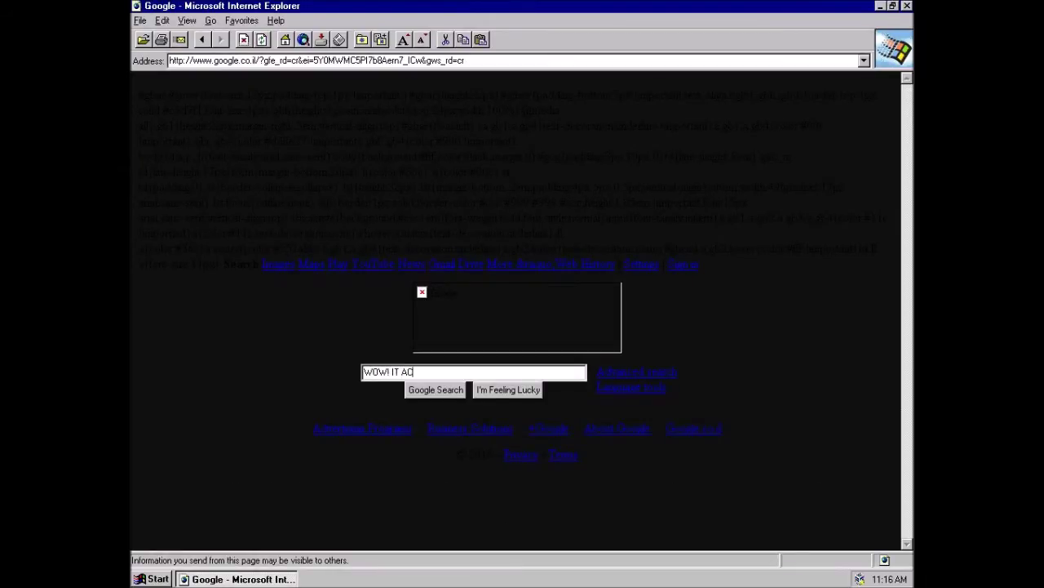
pyautogui.write('TUALLY WORKS!')
pyautogui.hotkey('ctrl', 'shift', 'Left')
pyautogui.press('Right')
pyautogui.hotkey('ctrl', 'shift', 'Left')
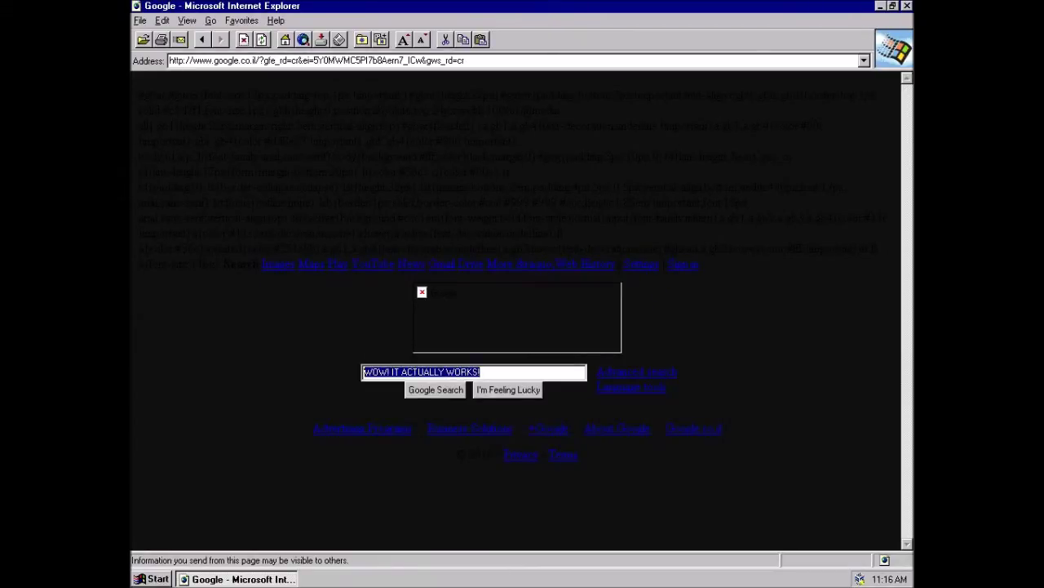
pyautogui.hotkey('shift', 'Home')
pyautogui.press('BackSpace')
# - Search Google for the narrator's own channel name
pyautogui.write('Alex')
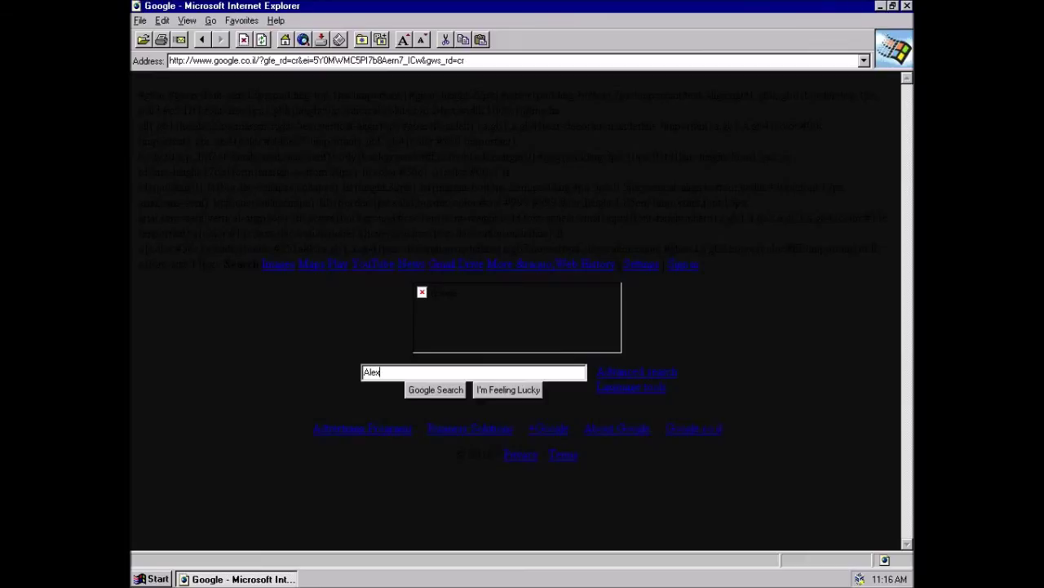
pyautogui.write('Holea')
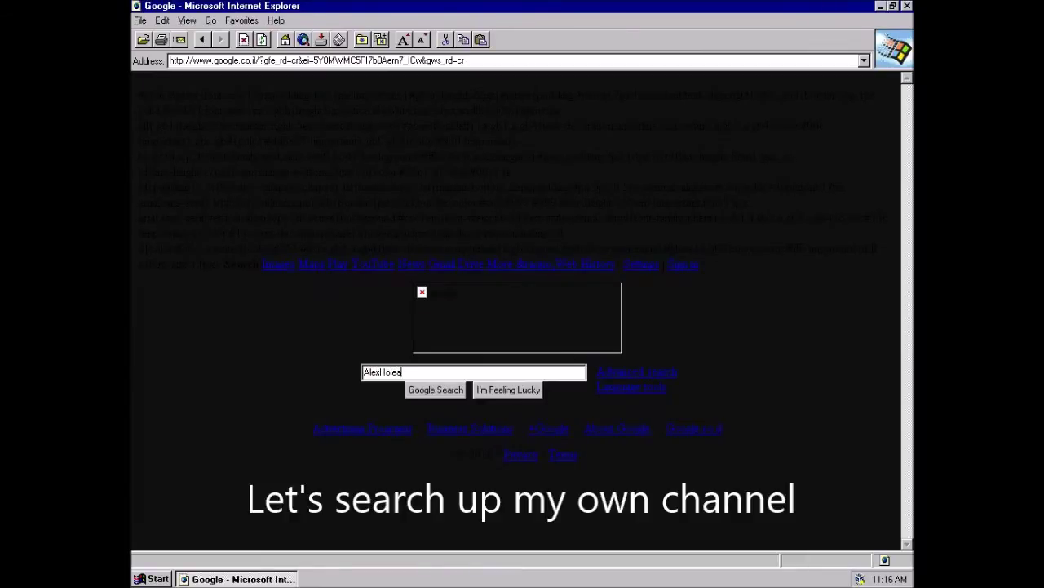
pyautogui.press('BackSpace')
pyautogui.write('Ahava123')
pyautogui.press('Return')
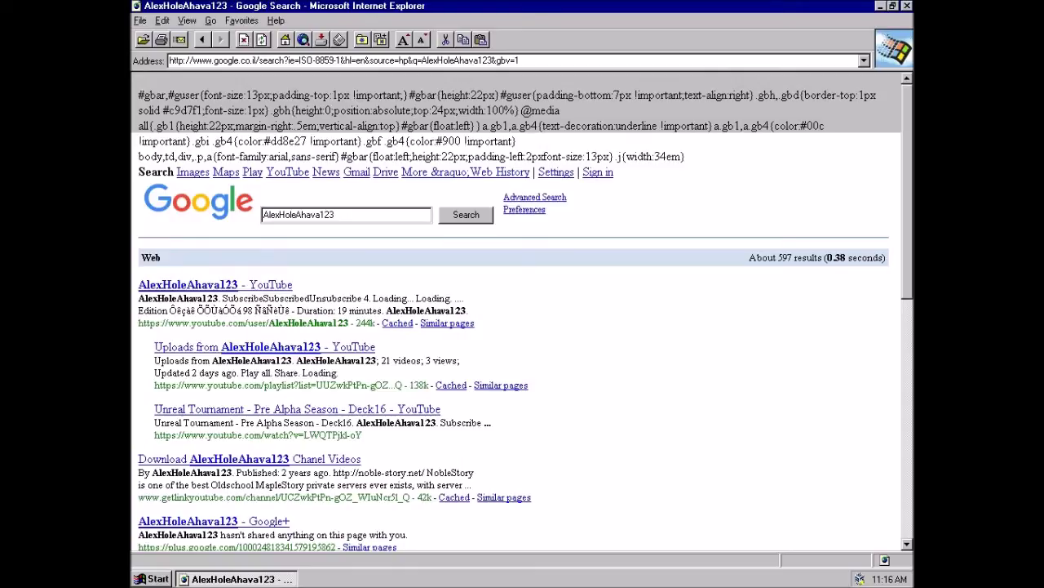
# - Open the first YouTube result and glance at the Go menu while it loads
pyautogui.click(215, 285)
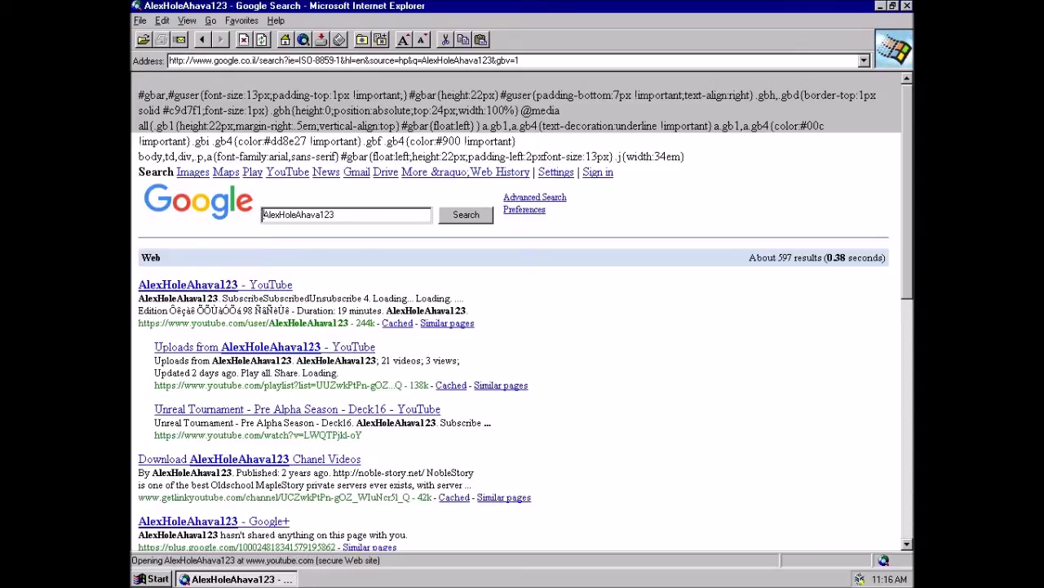
pyautogui.press('super')
pyautogui.press('Escape')
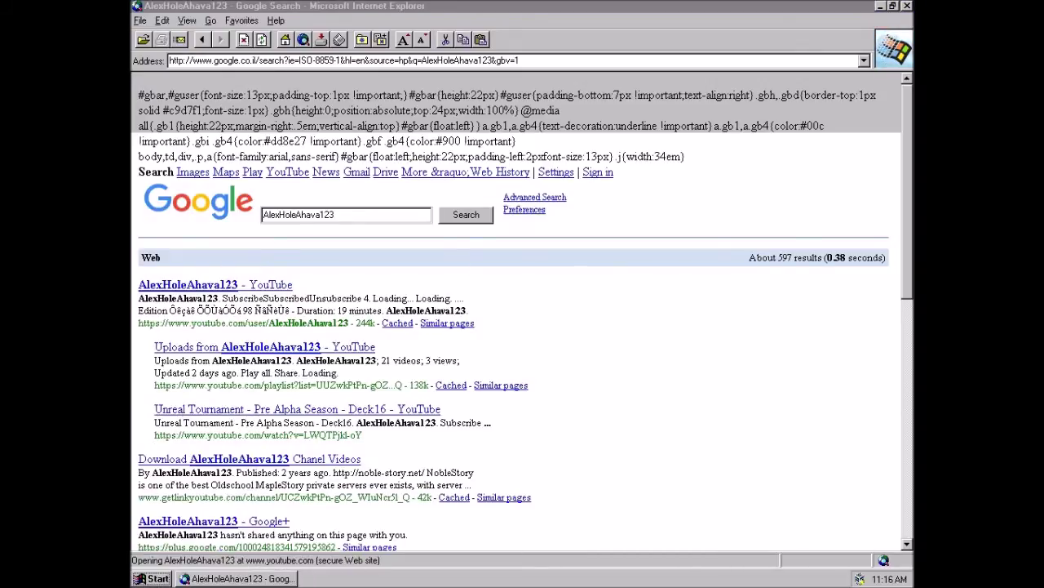
pyautogui.hotkey('alt', 'Tab')
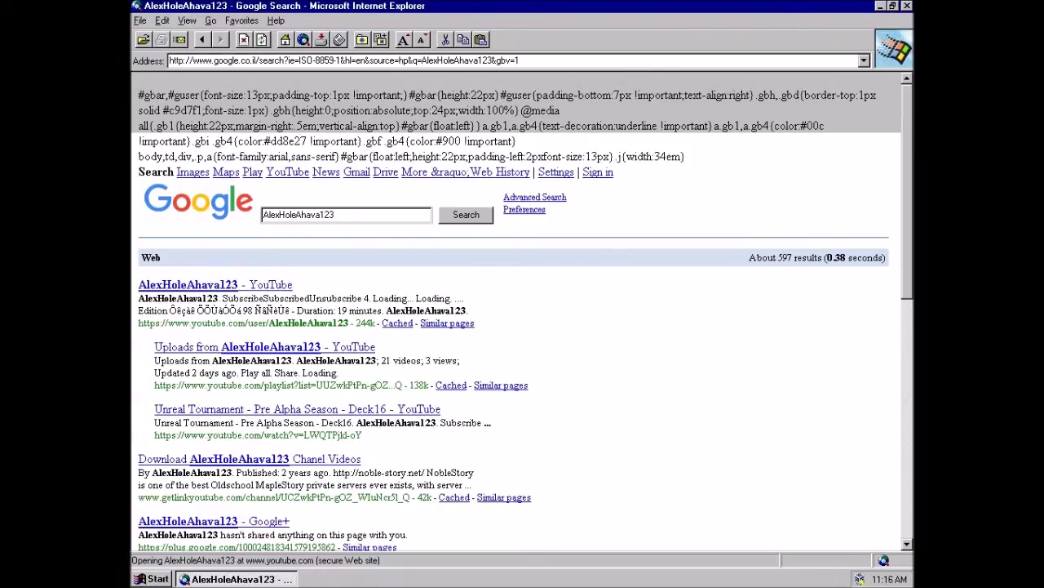
pyautogui.hotkey('alt', 'g')
pyautogui.press('Escape')
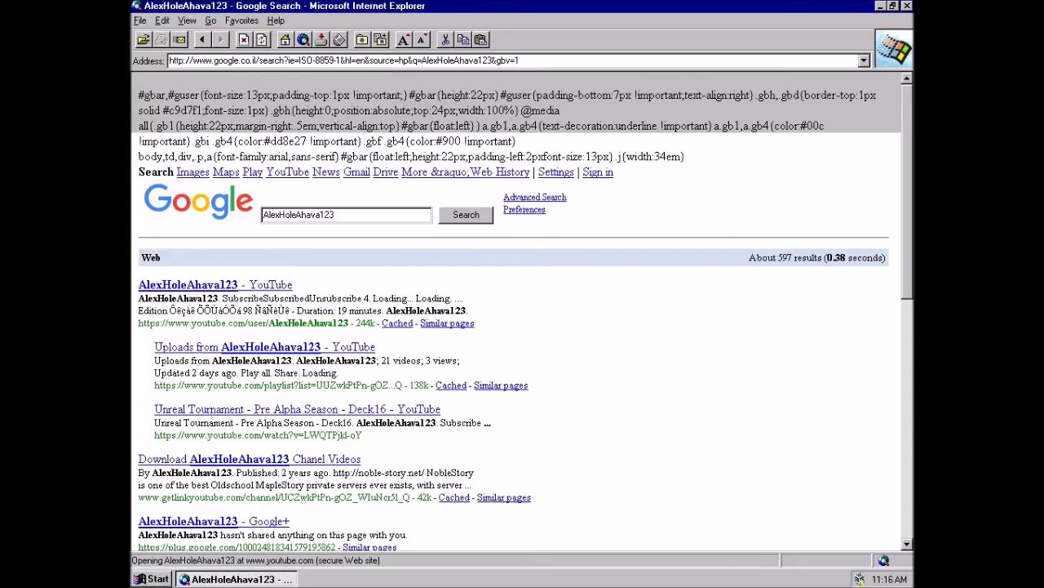
# - Review the Google results page and File menu, then close Internet Explorer
pyautogui.moveTo(457, 472); pyautogui.dragTo(392, 484)
pyautogui.click(392, 484)
pyautogui.scroll(-10, 523, 310)
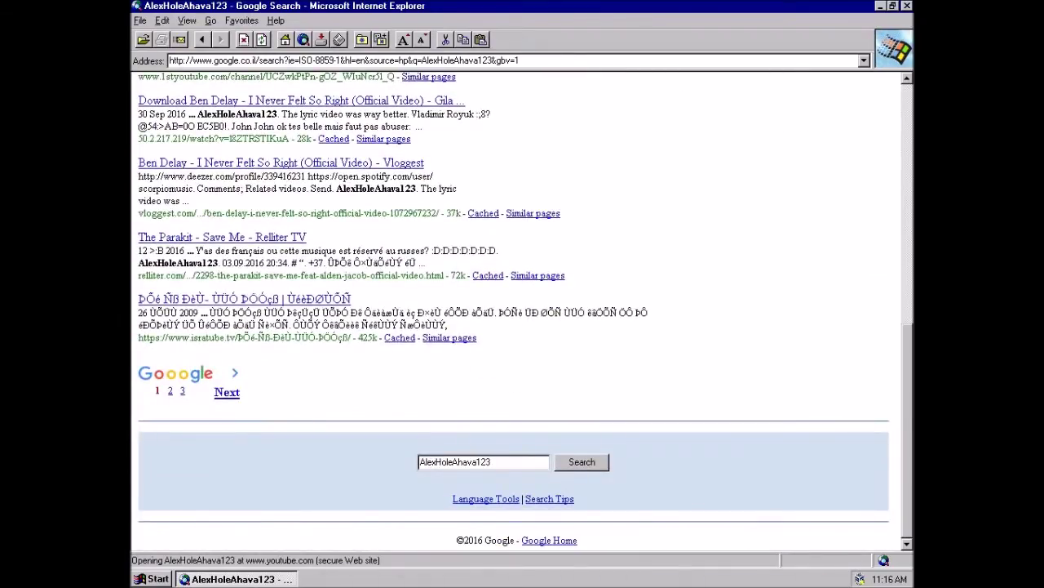
pyautogui.scroll(10, 522, 310)
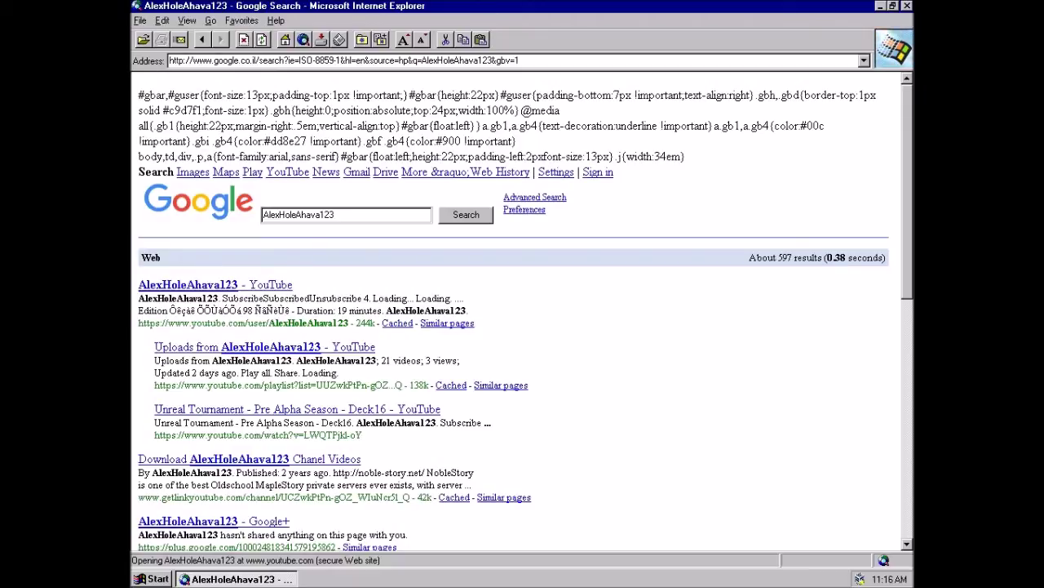
pyautogui.hotkey('alt', 'f')
pyautogui.press('Right')
pyautogui.press('Right')
pyautogui.press('Right')
pyautogui.press('Right')
pyautogui.press('Right')
pyautogui.press('Escape')
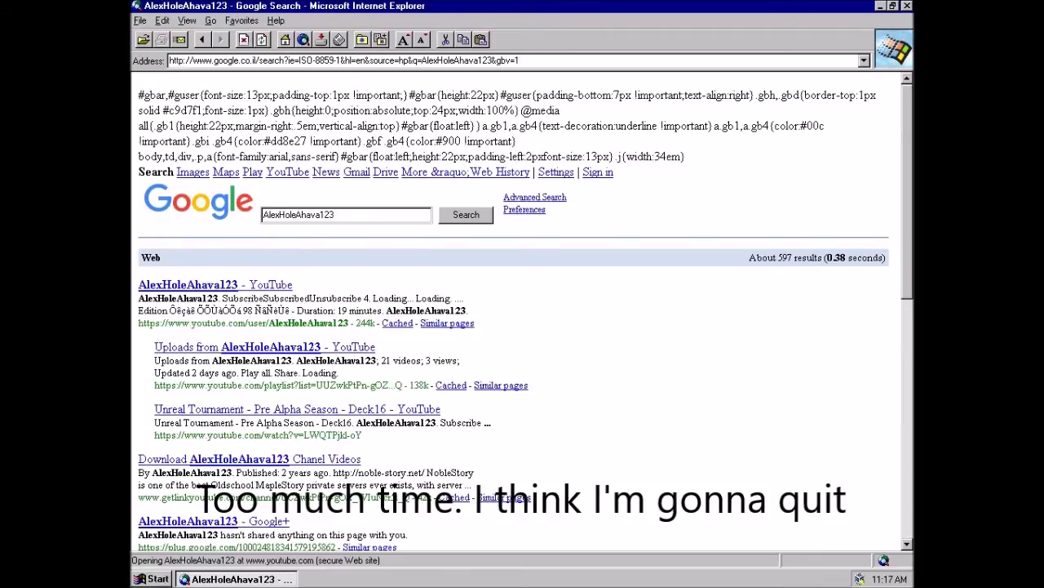
pyautogui.hotkey('alt', 'F4')
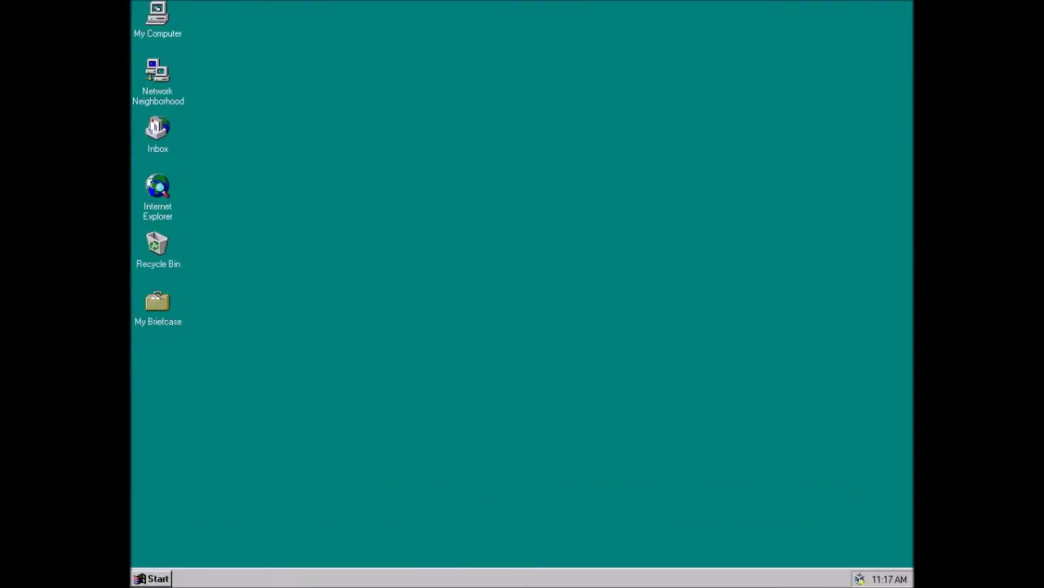
# - Browse the Start menu program groups and launch Minesweeper from Accessories > Games
pyautogui.hotkey('ctrl', 'Escape')
pyautogui.press('Up')
pyautogui.press('Up')
pyautogui.press('Up')
pyautogui.press('Up')
pyautogui.press('Up')
pyautogui.press('Up')
pyautogui.press('Up')
pyautogui.press('Right')
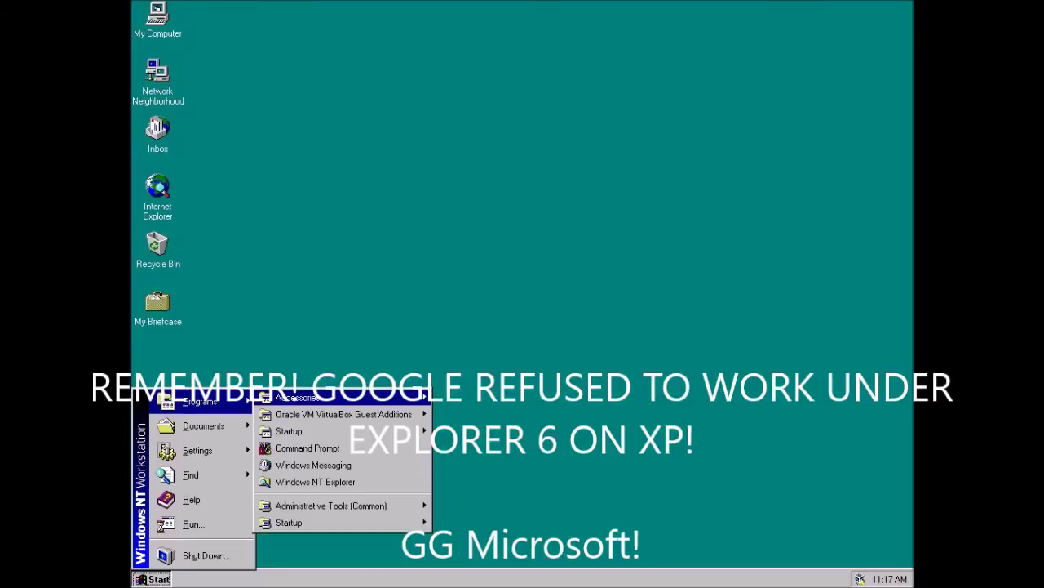
pyautogui.press('Right')
pyautogui.press('Up')
pyautogui.press('Up')
pyautogui.press('Up')
pyautogui.press('Up')
pyautogui.press('Up')
pyautogui.press('Up')
pyautogui.press('Up')
pyautogui.press('Up')
pyautogui.press('Up')
pyautogui.press('Up')
pyautogui.press('Up')
pyautogui.press('Up')
pyautogui.press('Up')
pyautogui.press('Up')
pyautogui.press('Up')
pyautogui.press('Up')
pyautogui.press('Up')
pyautogui.press('Down')
pyautogui.press('Down')
pyautogui.press('Down')
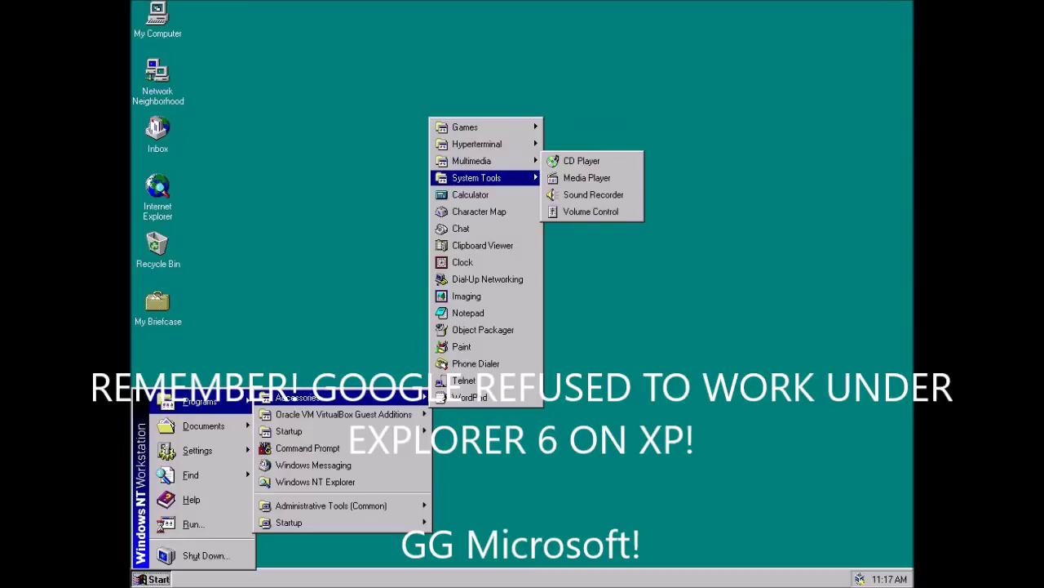
pyautogui.press('Right')
pyautogui.press('Left')
pyautogui.press('Down')
pyautogui.press('Down')
pyautogui.press('Down')
pyautogui.press('Down')
pyautogui.press('Down')
pyautogui.press('Down')
pyautogui.press('Down')
pyautogui.press('Down')
pyautogui.press('Down')
pyautogui.press('Down')
pyautogui.press('Down')
pyautogui.press('Down')
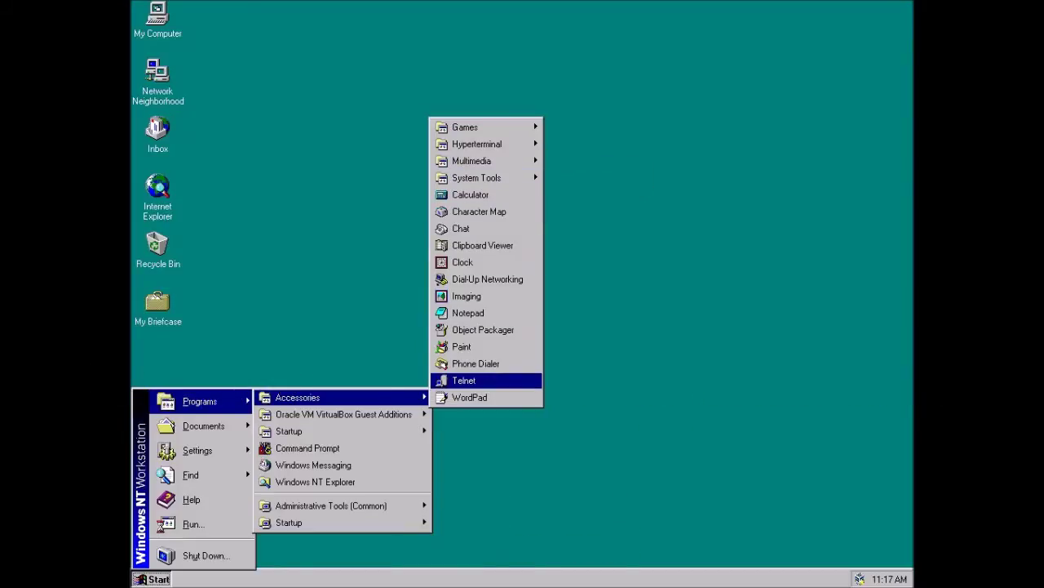
pyautogui.press('Left')
pyautogui.press('Down')
pyautogui.press('Down')
pyautogui.press('Down')
pyautogui.press('Down')
pyautogui.press('Down')
pyautogui.press('Down')
pyautogui.press('Down')
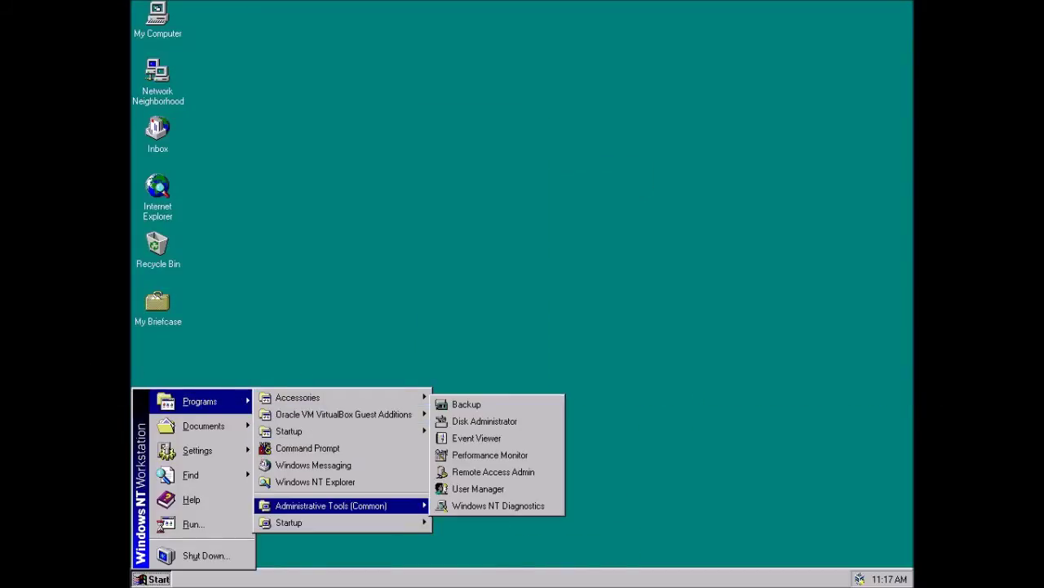
pyautogui.press('Up')
pyautogui.press('Up')
pyautogui.press('Up')
pyautogui.press('Up')
pyautogui.press('Up')
pyautogui.press('Up')
pyautogui.press('Up')
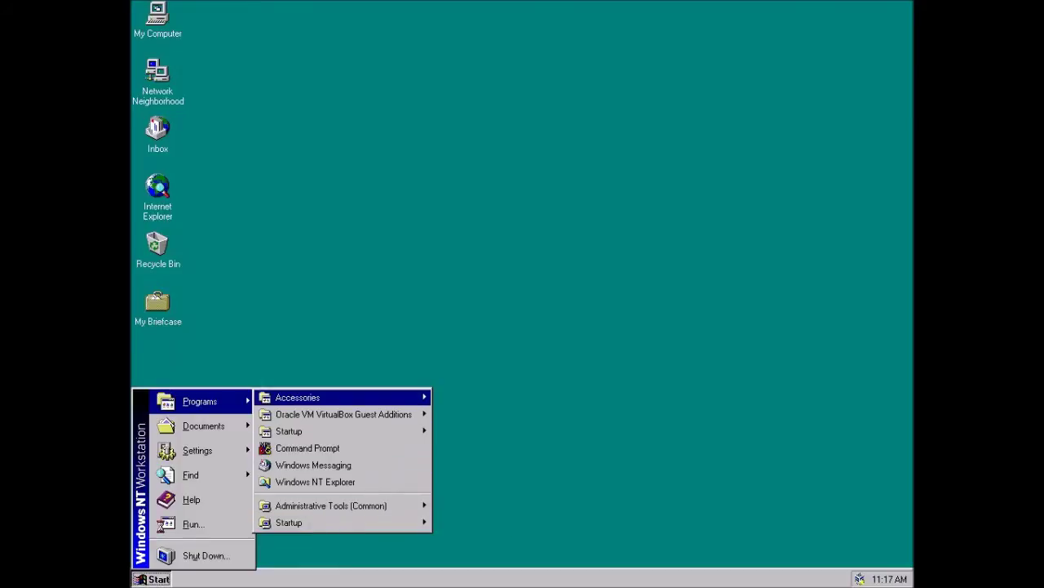
pyautogui.press('Right')
pyautogui.press('Right')
pyautogui.press('Down')
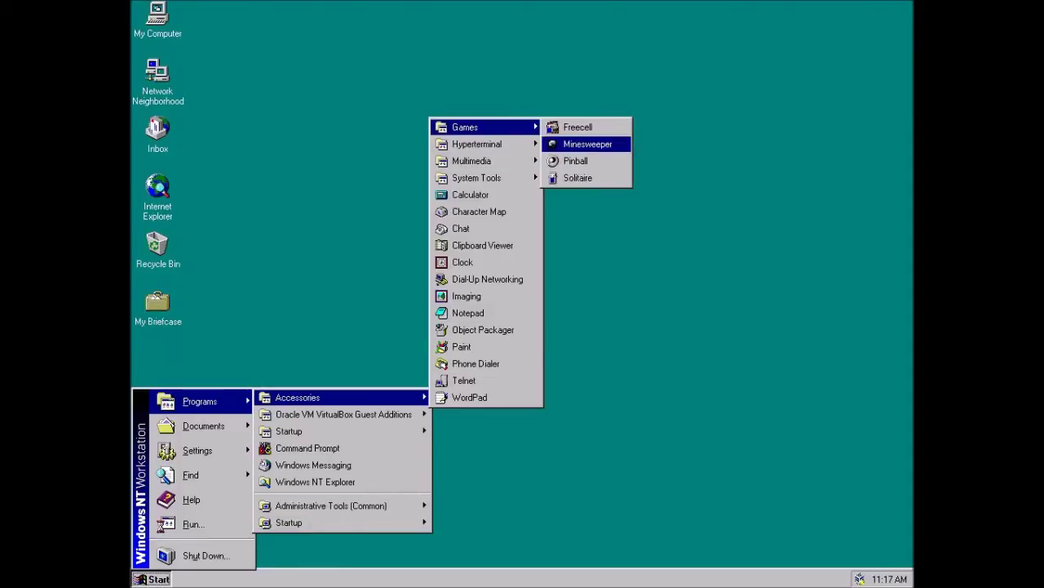
pyautogui.press('Return')
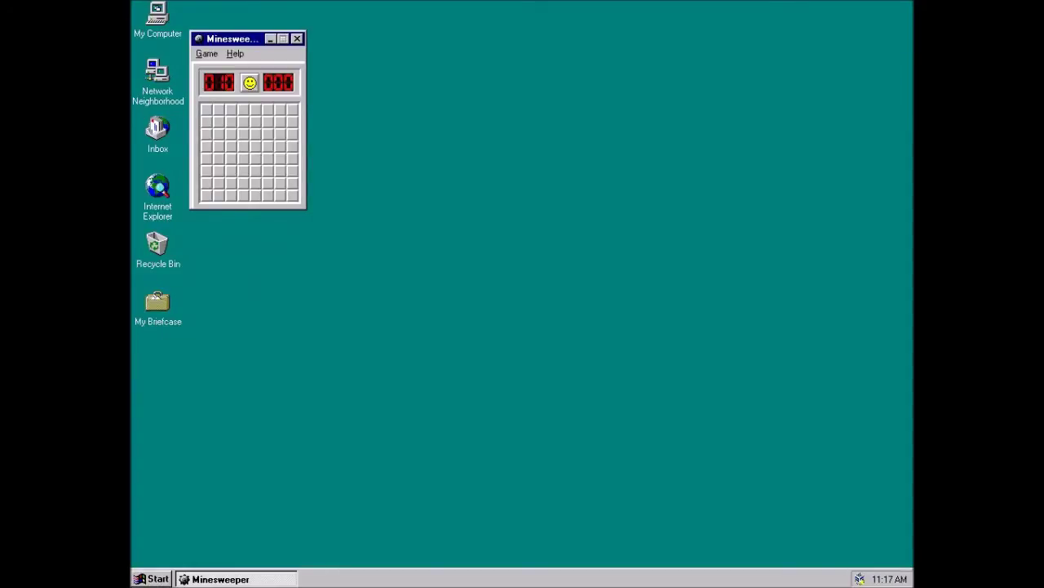
# - Play two Minesweeper games, hitting a mine each time, then close it
pyautogui.click(280, 110)
pyautogui.click(206, 195)
pyautogui.click(207, 110)
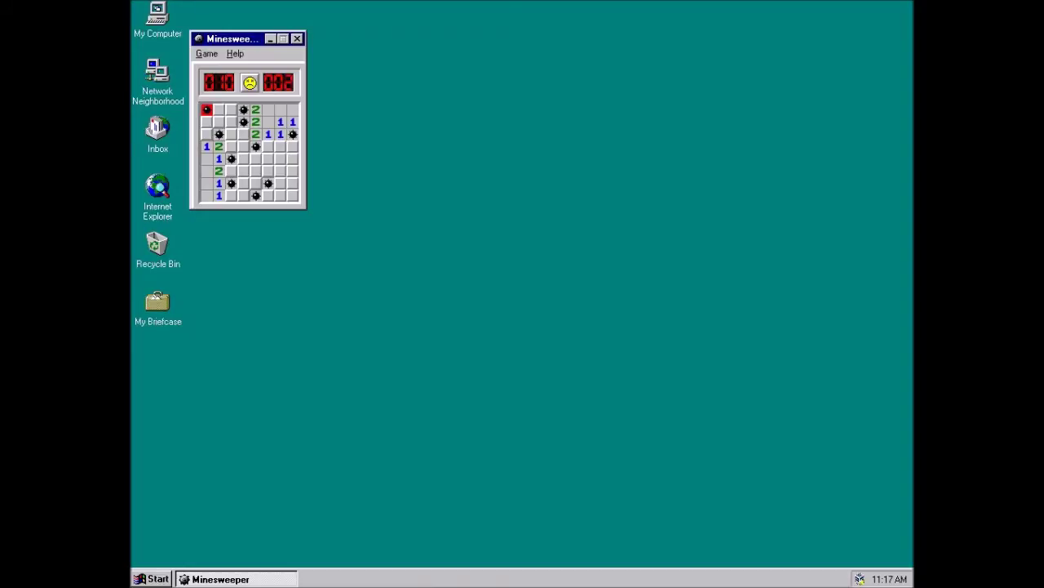
pyautogui.click(249, 82)
pyautogui.click(206, 110)
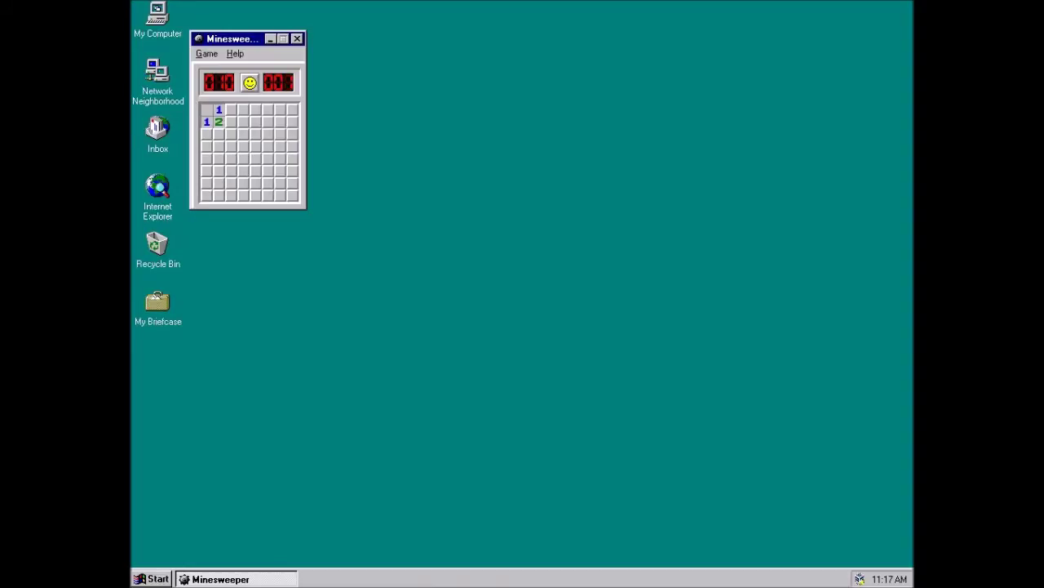
pyautogui.click(293, 196)
pyautogui.click(249, 82)
pyautogui.click(297, 38)
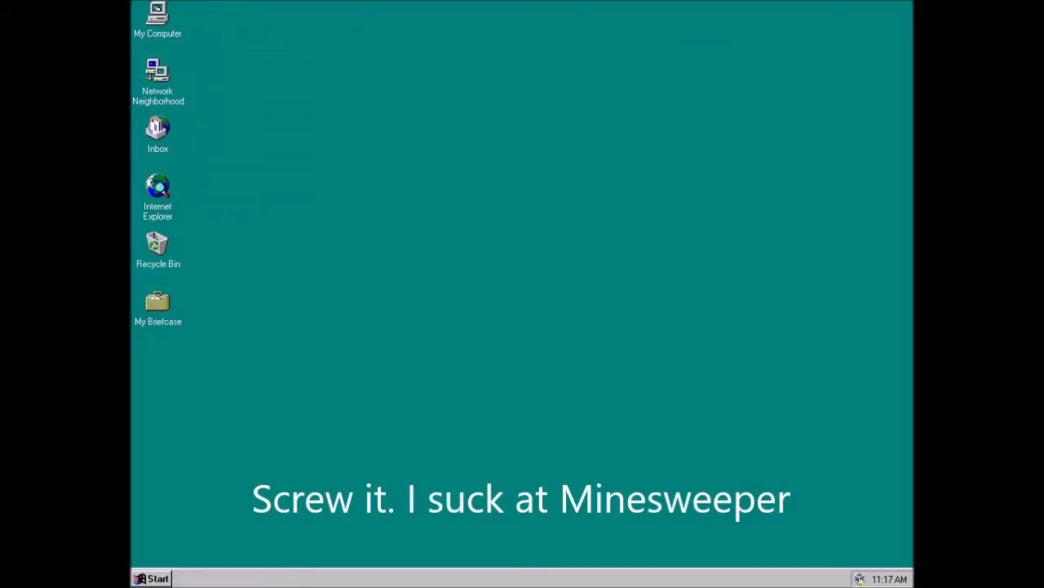
# - Launch Command Prompt from Start > Programs
pyautogui.click(151, 577)
pyautogui.moveTo(199, 401)
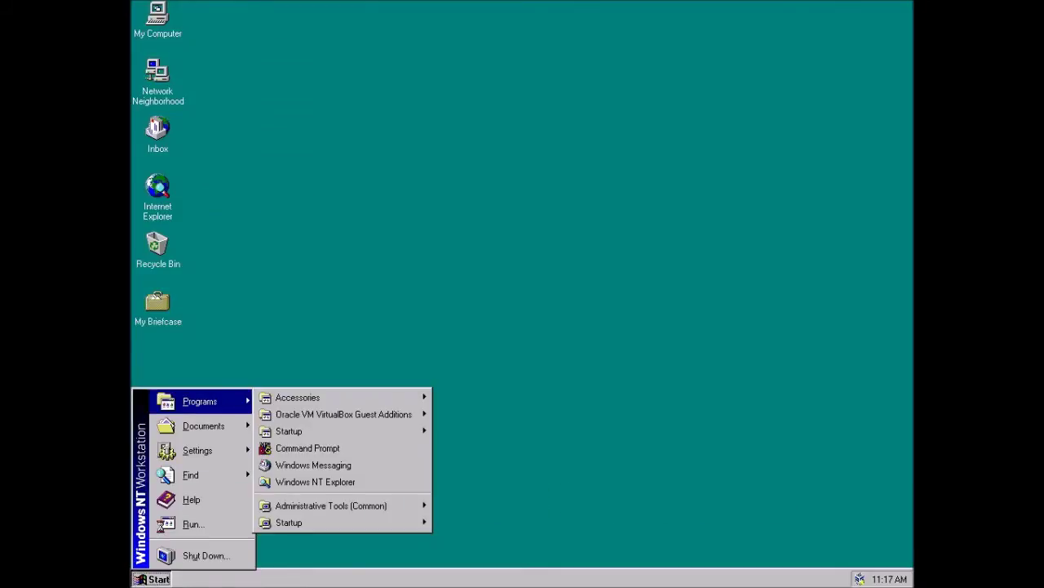
pyautogui.moveTo(298, 398)
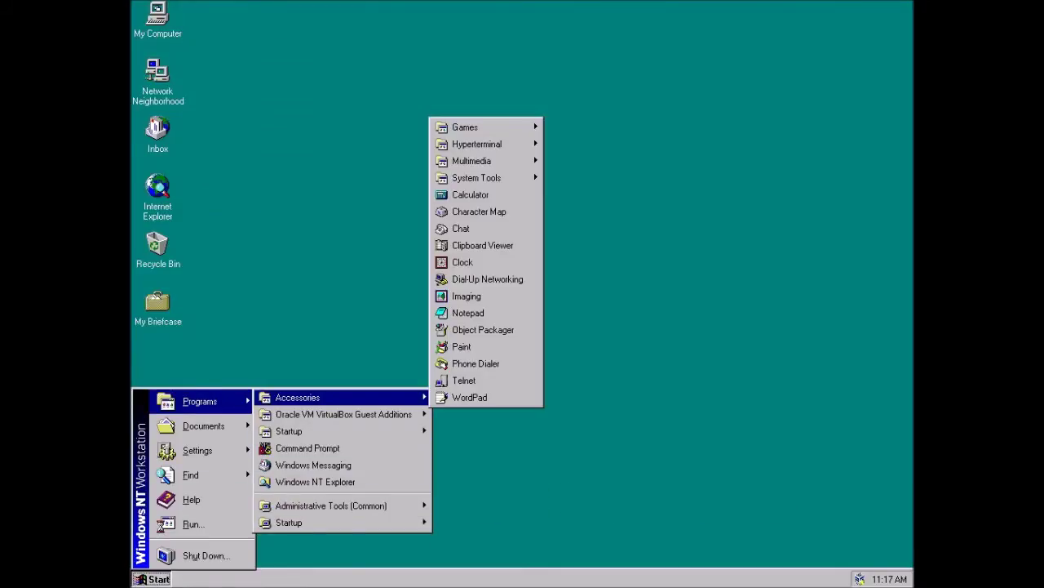
pyautogui.click(307, 448)
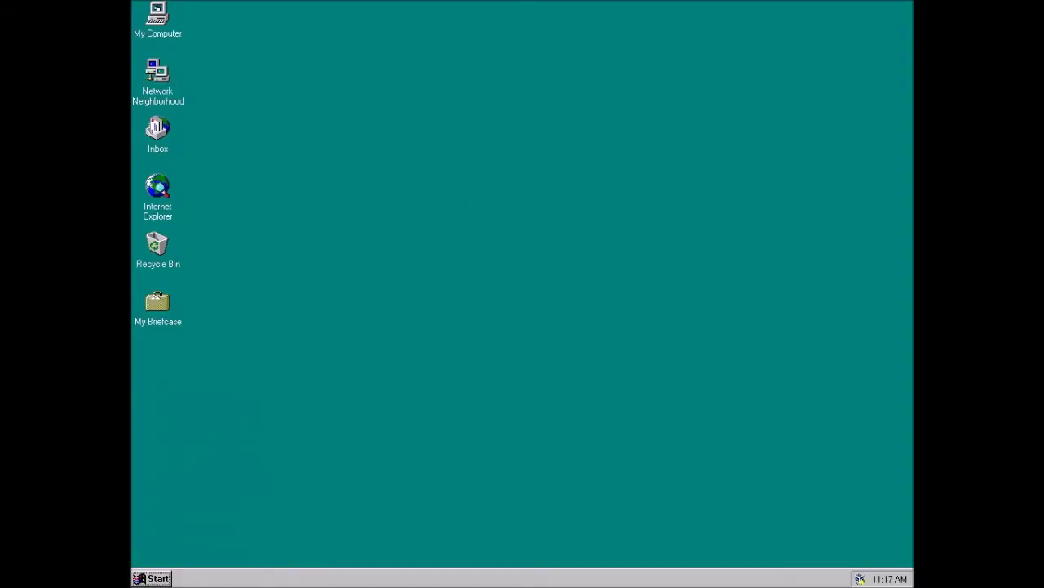
# - List the C:\ root with dir, then change into C:\WINNT after a failed 'cd winnr'
pyautogui.write('dir')
pyautogui.press('Return')
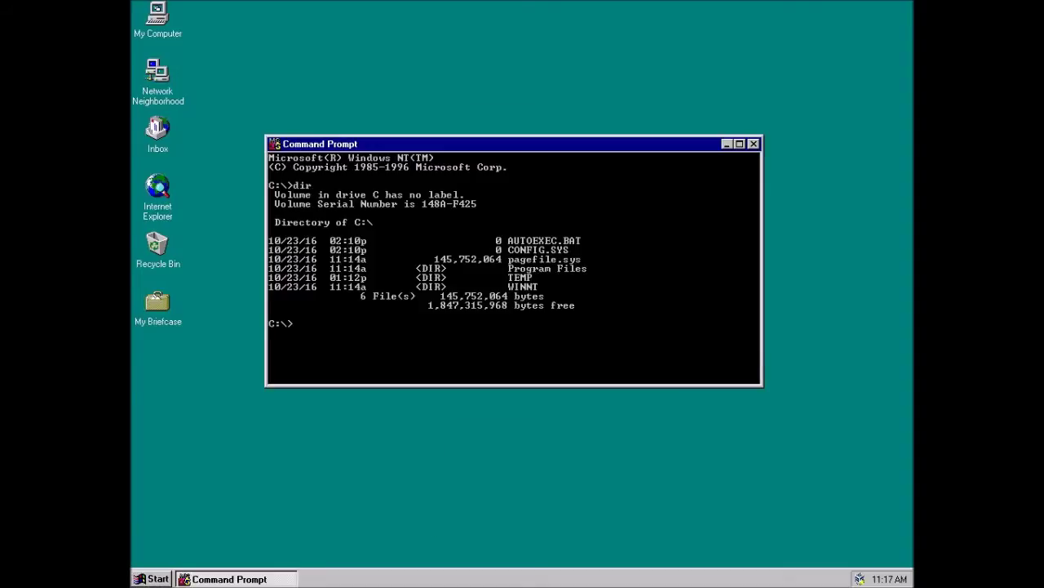
pyautogui.write('cd')
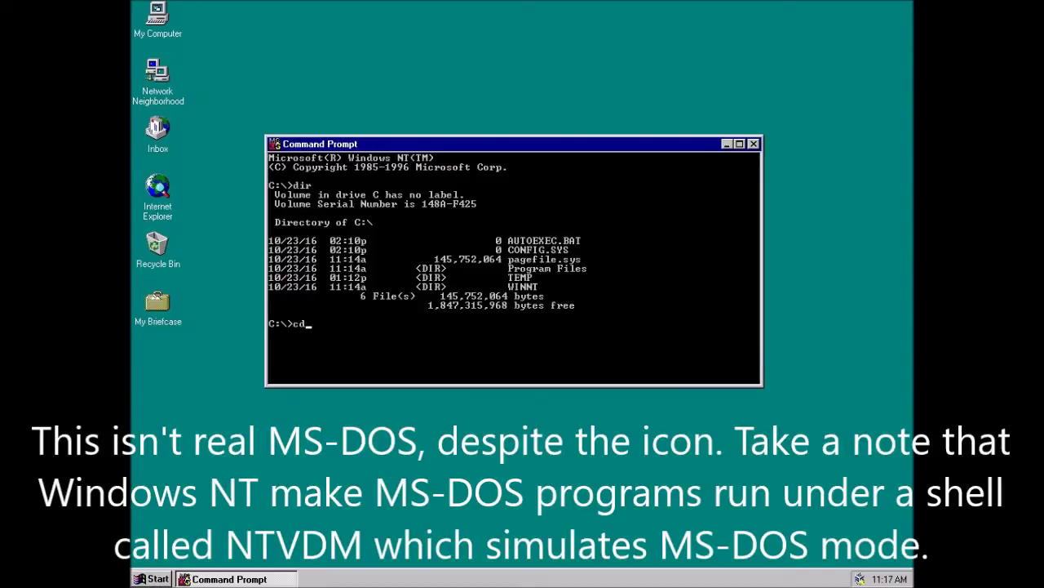
pyautogui.write(' win')
pyautogui.press('BackSpace')
pyautogui.press('BackSpace')
pyautogui.press('BackSpace')
pyautogui.write('winnr')
pyautogui.press('Return')
pyautogui.write('c')
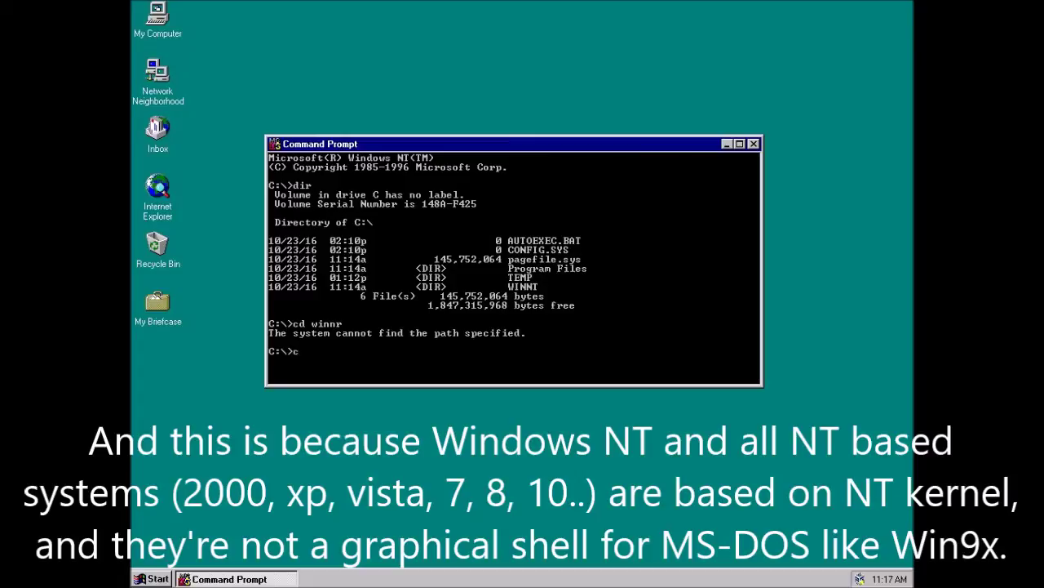
pyautogui.write('d winnt')
pyautogui.press('Return')
# - Abandon the partly typed del command and close Command Prompt with exit
pyautogui.write('del winnt')
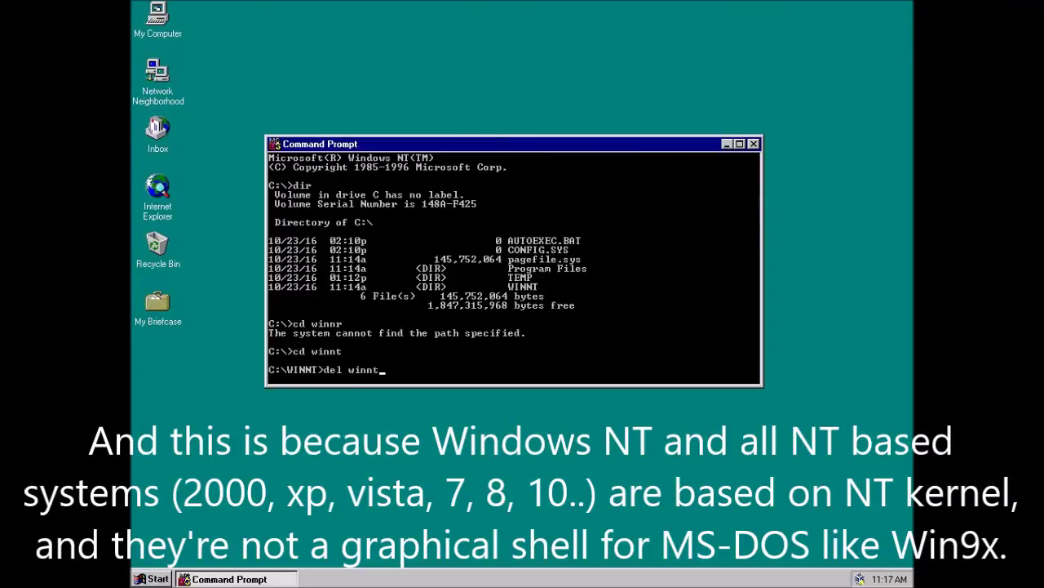
pyautogui.press('BackSpace')
pyautogui.press('BackSpace')
pyautogui.press('BackSpace')
pyautogui.press('BackSpace')
pyautogui.press('BackSpace')
pyautogui.press('BackSpace')
pyautogui.press('BackSpace')
pyautogui.press('BackSpace')
pyautogui.press('BackSpace')
pyautogui.write('exit')
pyautogui.press('Return')
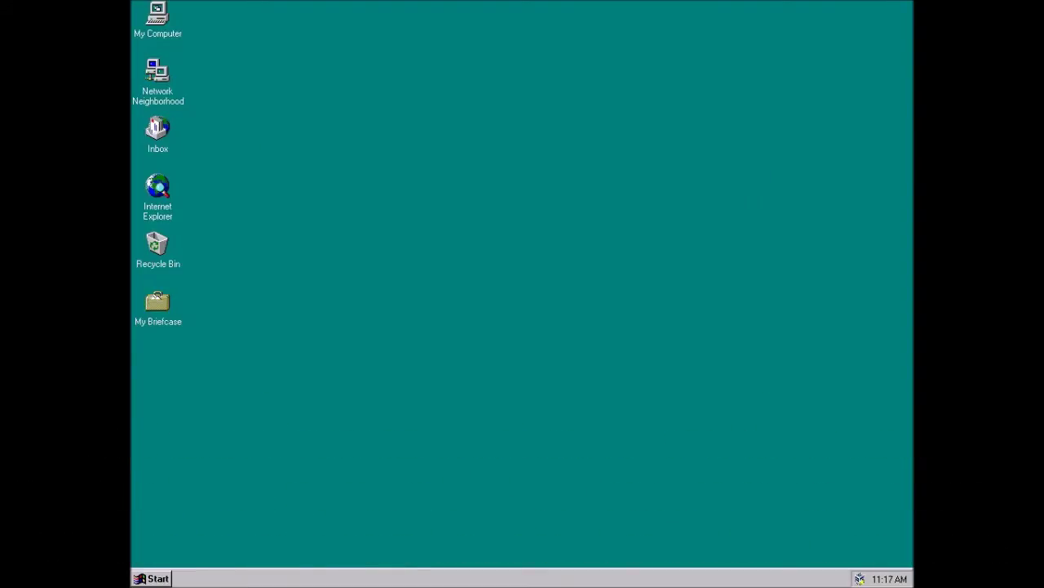
# - Open Control Panel from Start > Settings and move its window to the screen centre
pyautogui.hotkey('ctrl', 'Escape')
pyautogui.press('Up')
pyautogui.press('Up')
pyautogui.press('Up')
pyautogui.press('Up')
pyautogui.press('Up')
pyautogui.press('Right')
pyautogui.press('Return')
pyautogui.moveTo(245, 8); pyautogui.dragTo(423, 124)
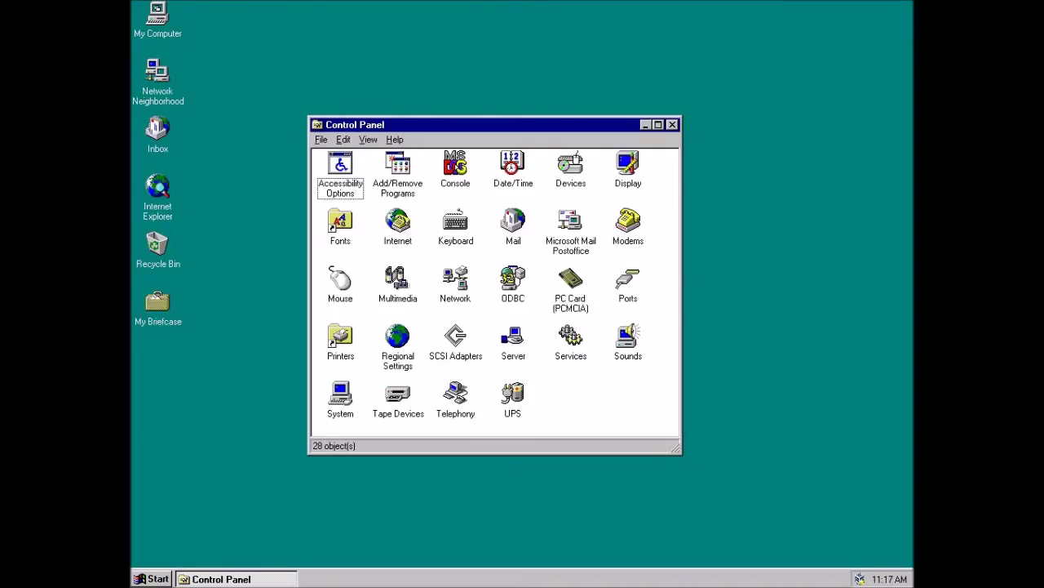
# - Select several Control Panel items in turn: UPS, Sounds, Server, SCSI Adapters and Printers
pyautogui.click(513, 400)
pyautogui.click(627, 343)
pyautogui.click(636, 404)
pyautogui.click(513, 343)
pyautogui.click(455, 343)
pyautogui.click(340, 343)
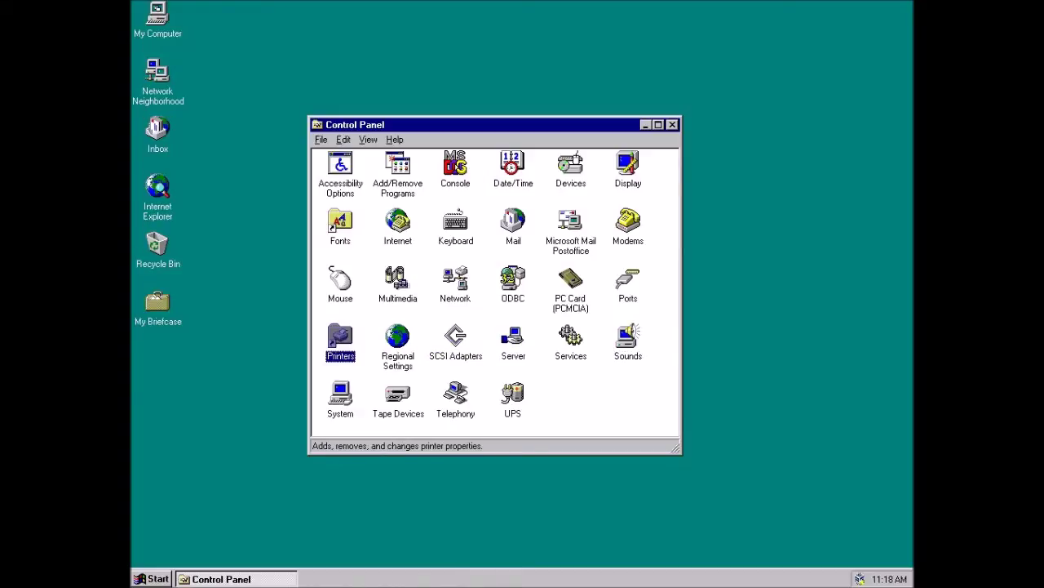
# - Open System Properties, browse the Environment, Performance, Startup/Shutdown, Hardware Profiles and User Profiles tabs, then close it
pyautogui.doubleClick(340, 398)
pyautogui.click(400, 59)
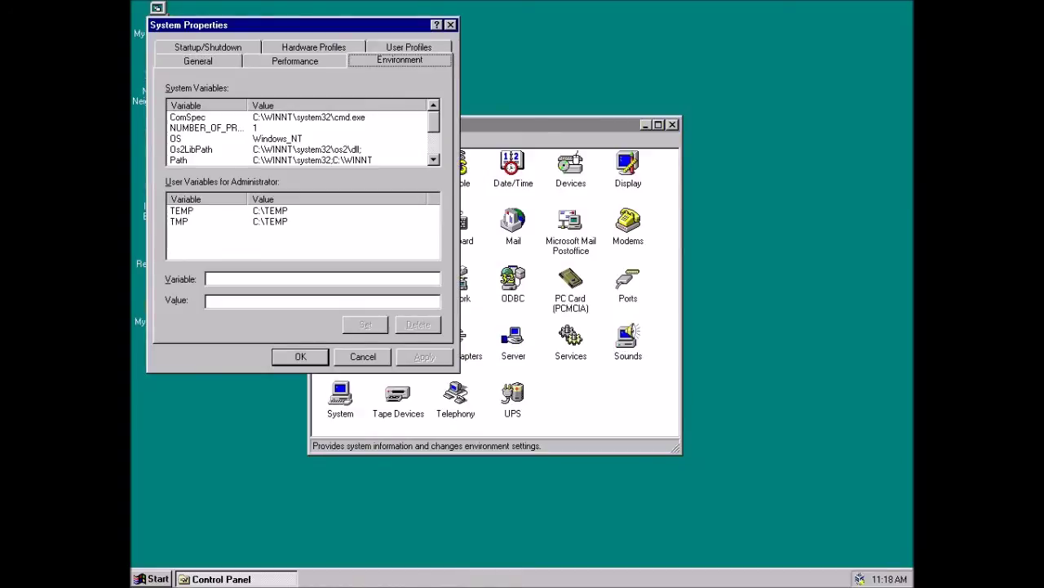
pyautogui.click(294, 61)
pyautogui.click(208, 46)
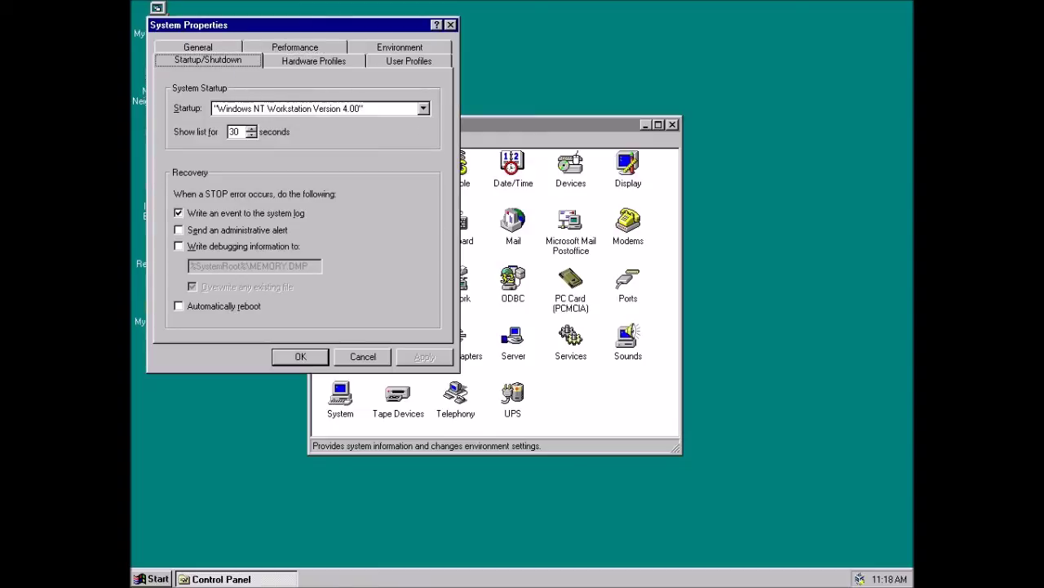
pyautogui.click(314, 60)
pyautogui.click(409, 60)
pyautogui.click(451, 25)
# - Close Control Panel and shut down Windows NT from Start > Shut Down
pyautogui.hotkey('alt', 'F4')
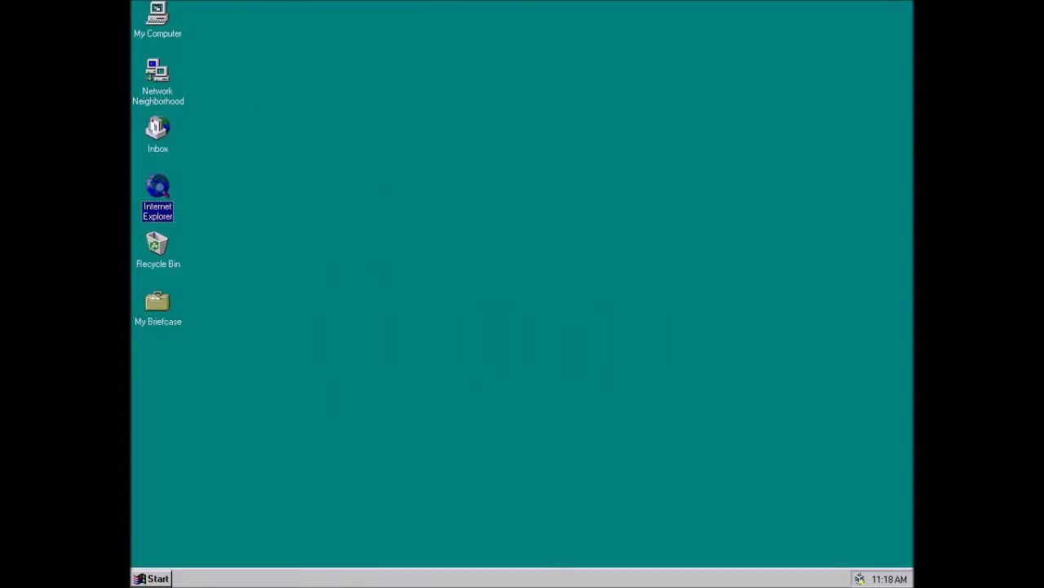
pyautogui.hotkey('ctrl', 'Escape')
pyautogui.press('Up')
pyautogui.press('Return')
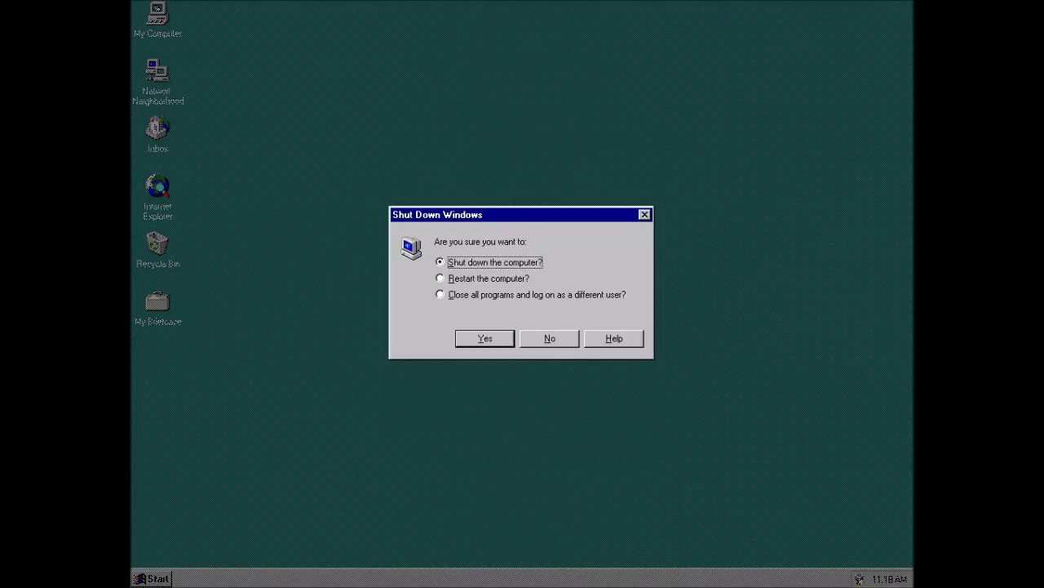
pyautogui.press('Escape')
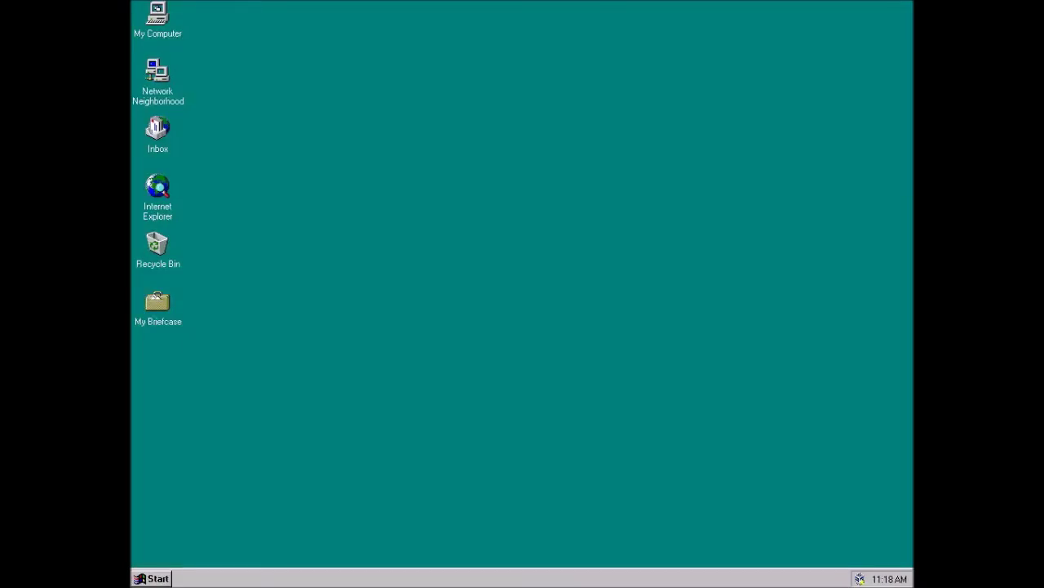